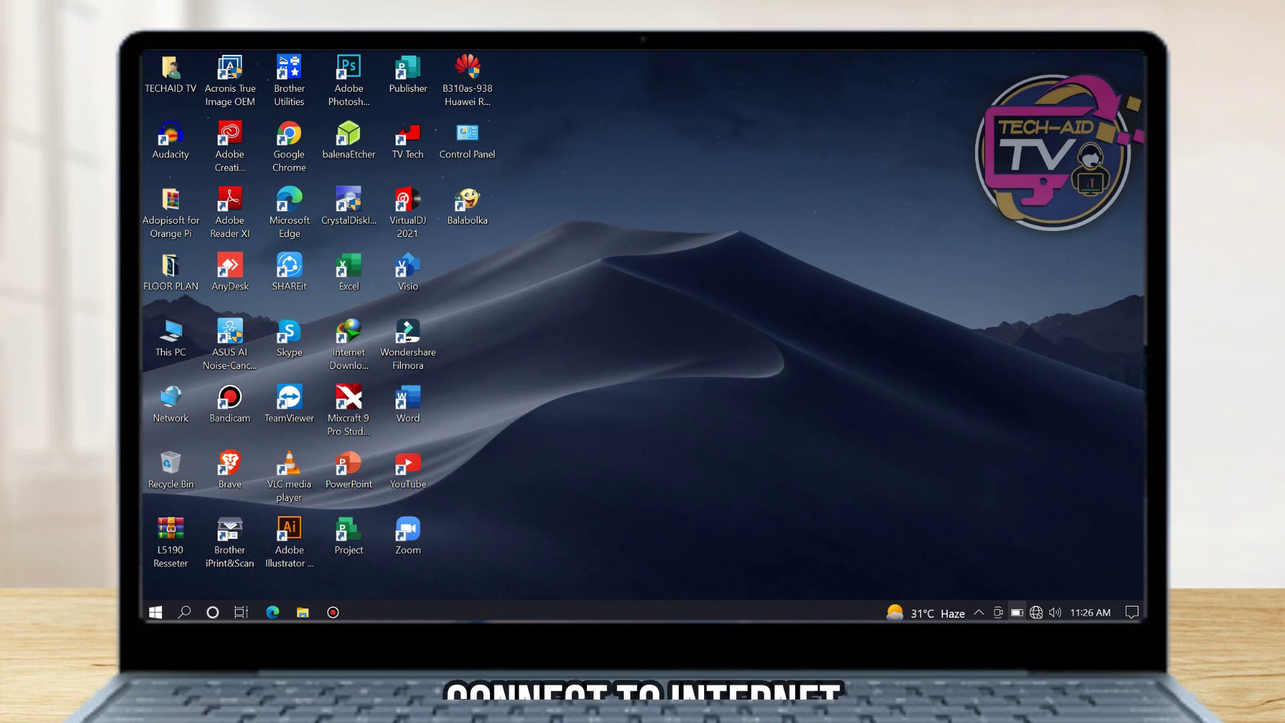
Step: Connect the computer to the Wi-Fi network PLDTHOMEFIBR_chagis with automatic connection enabled
left_click(1036, 612)
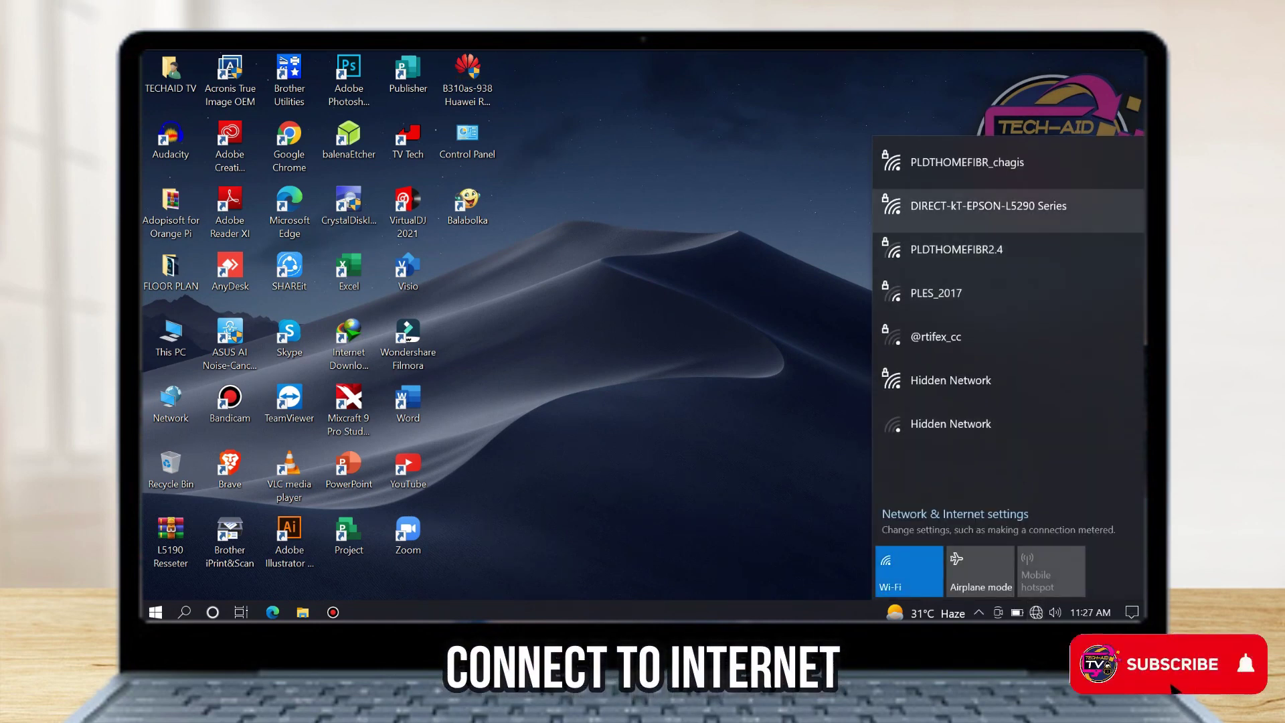
left_click(967, 162)
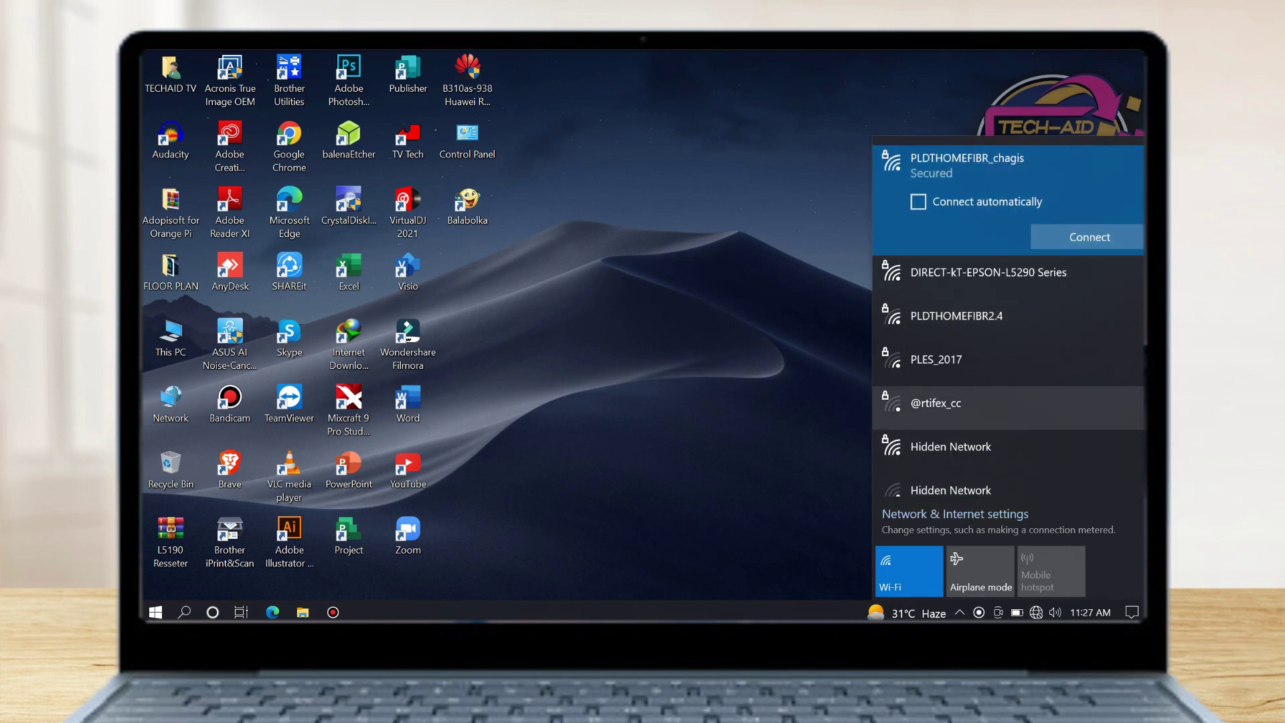
left_click(918, 201)
left_click(1089, 237)
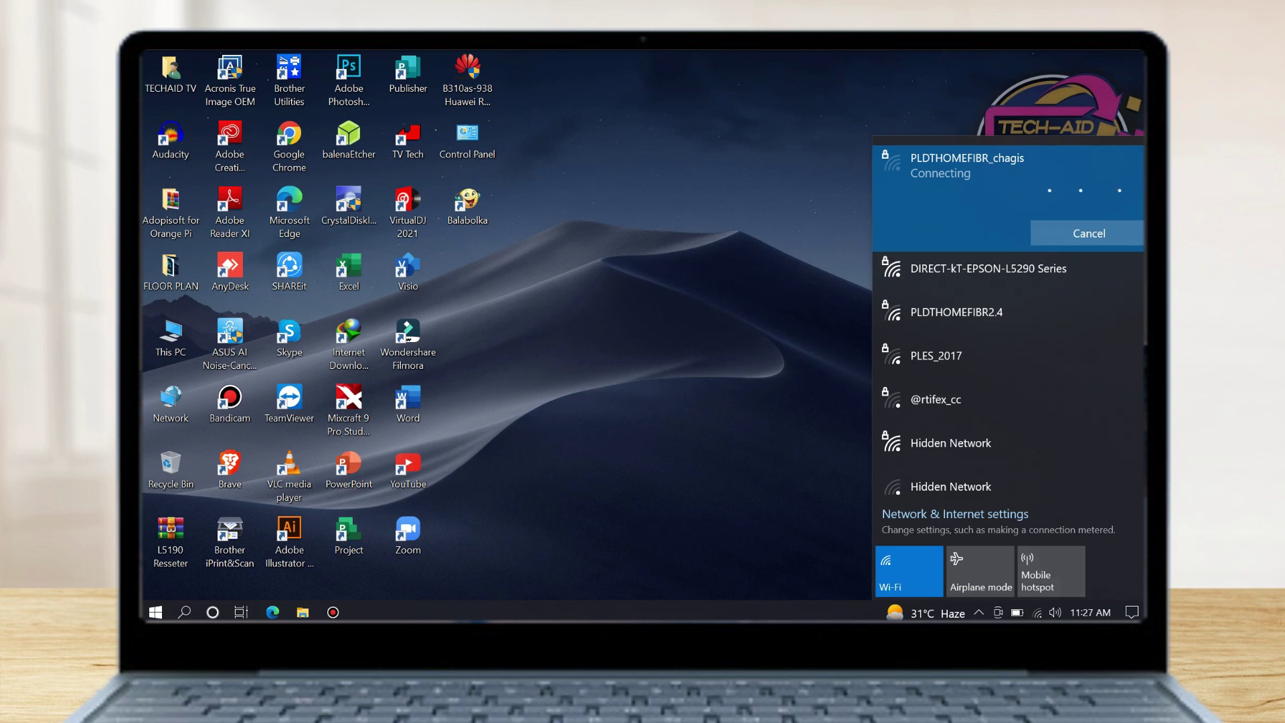
key("Escape")
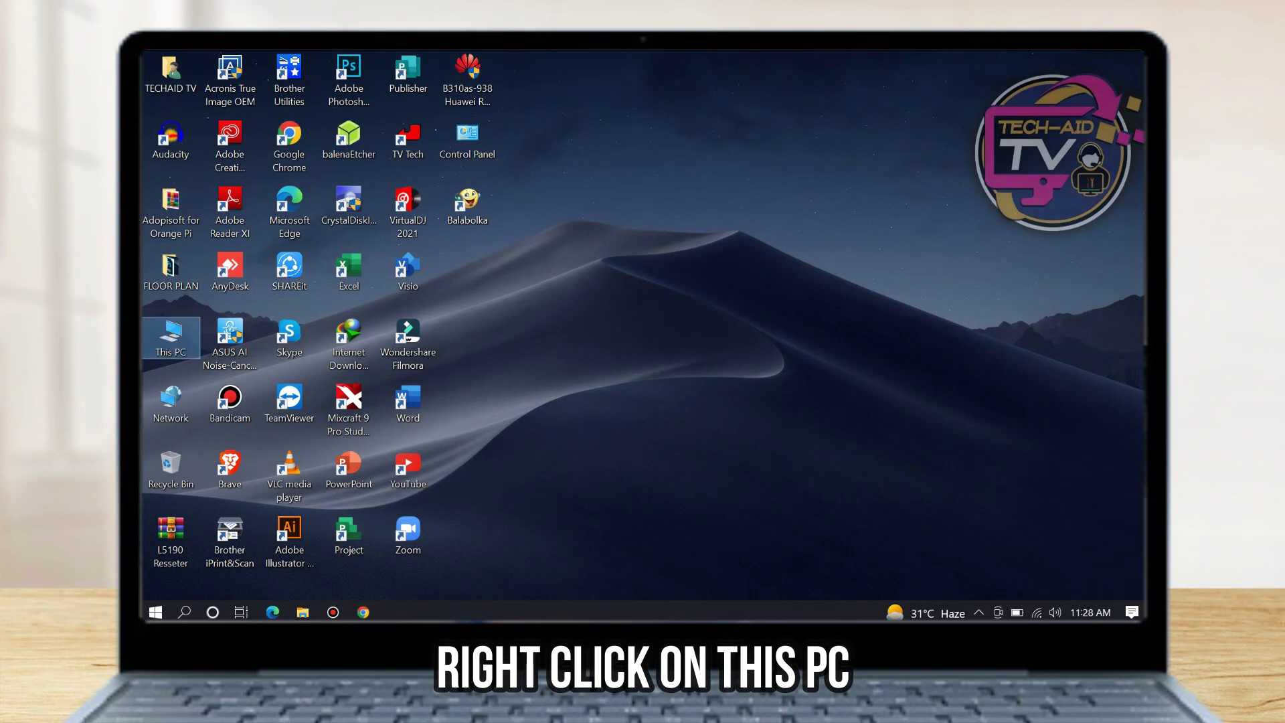
Step: Check the computer's Windows edition and system type in the properties of This PC, and close them
right_click(167, 344)
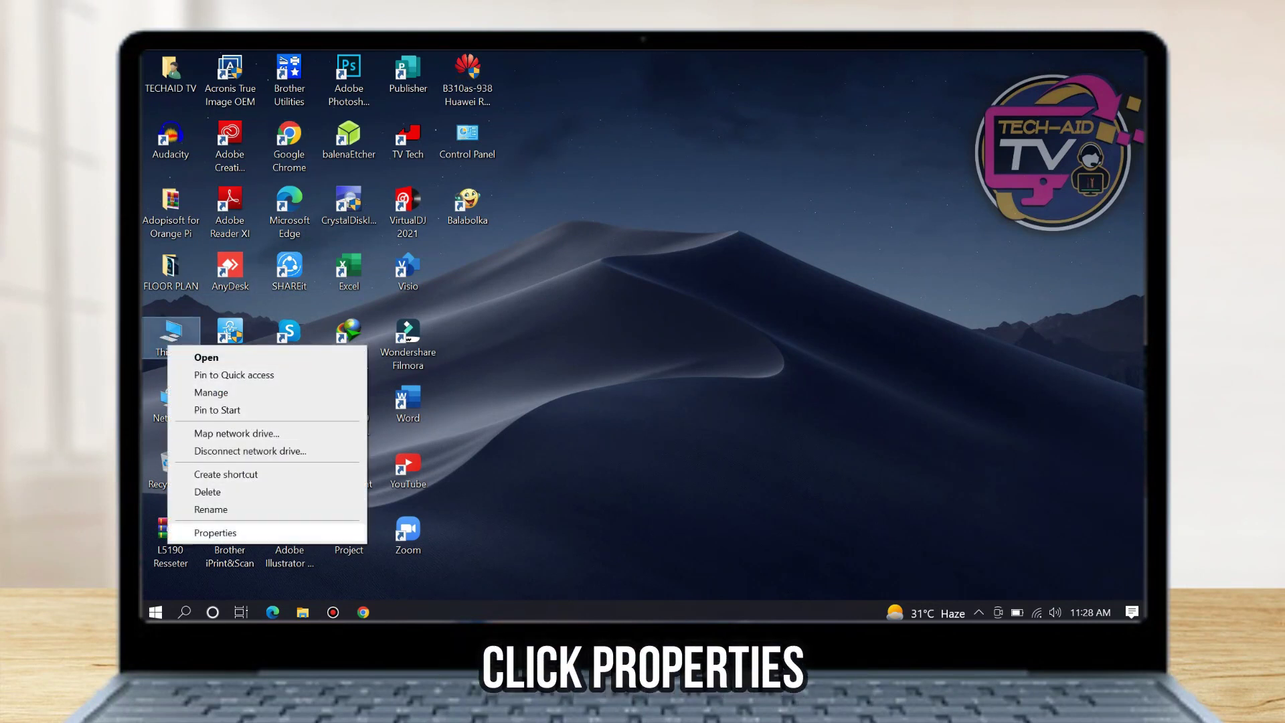
left_click(215, 533)
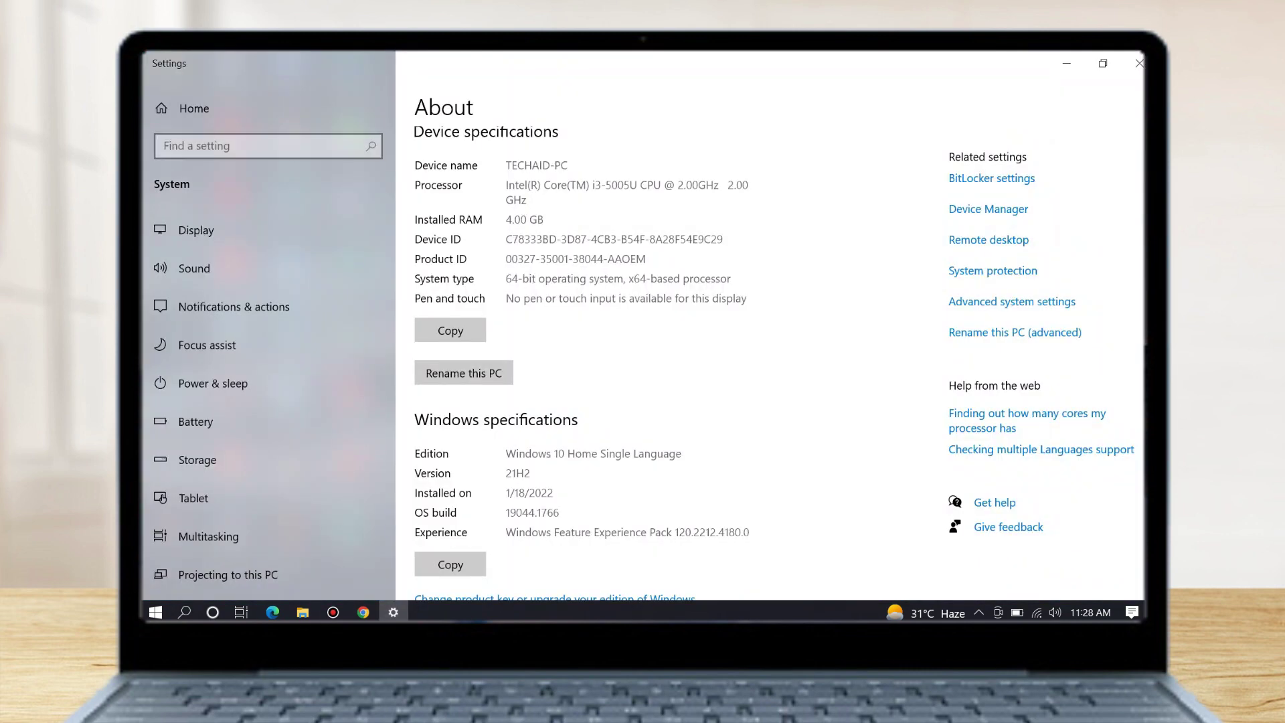
left_click_drag(505, 454, 681, 454)
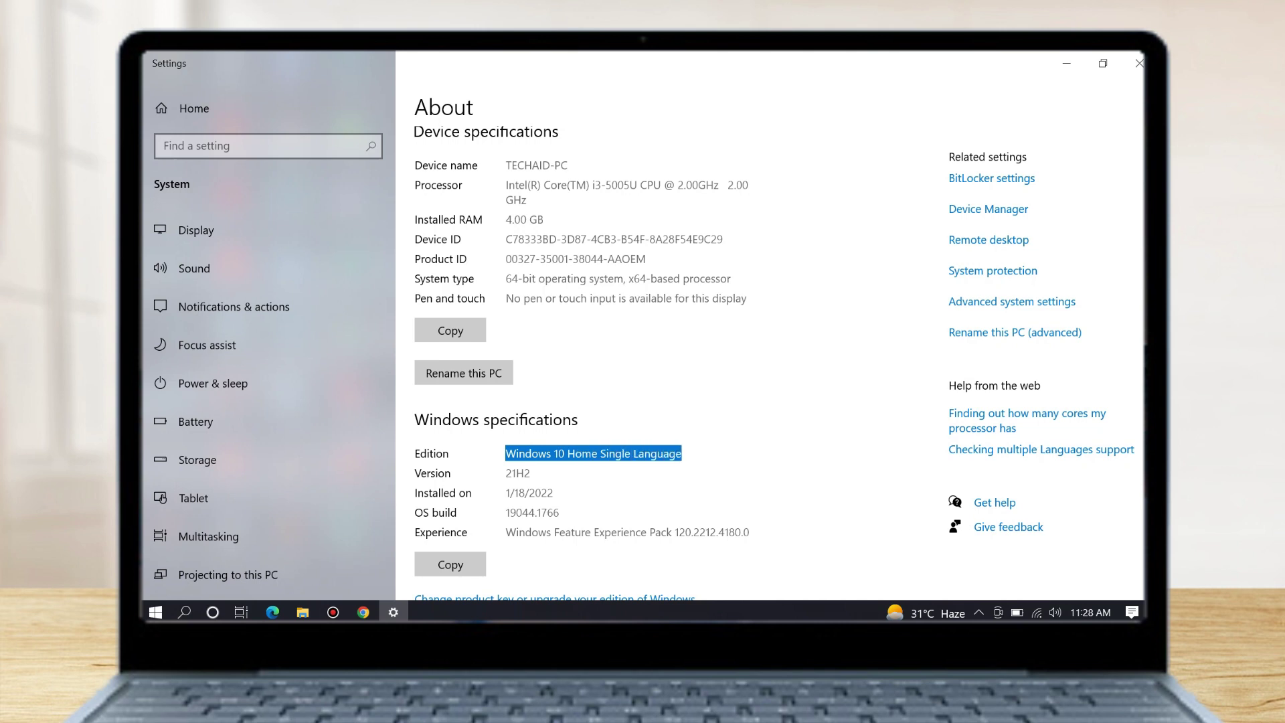
left_click(709, 456)
left_click_drag(506, 279, 732, 279)
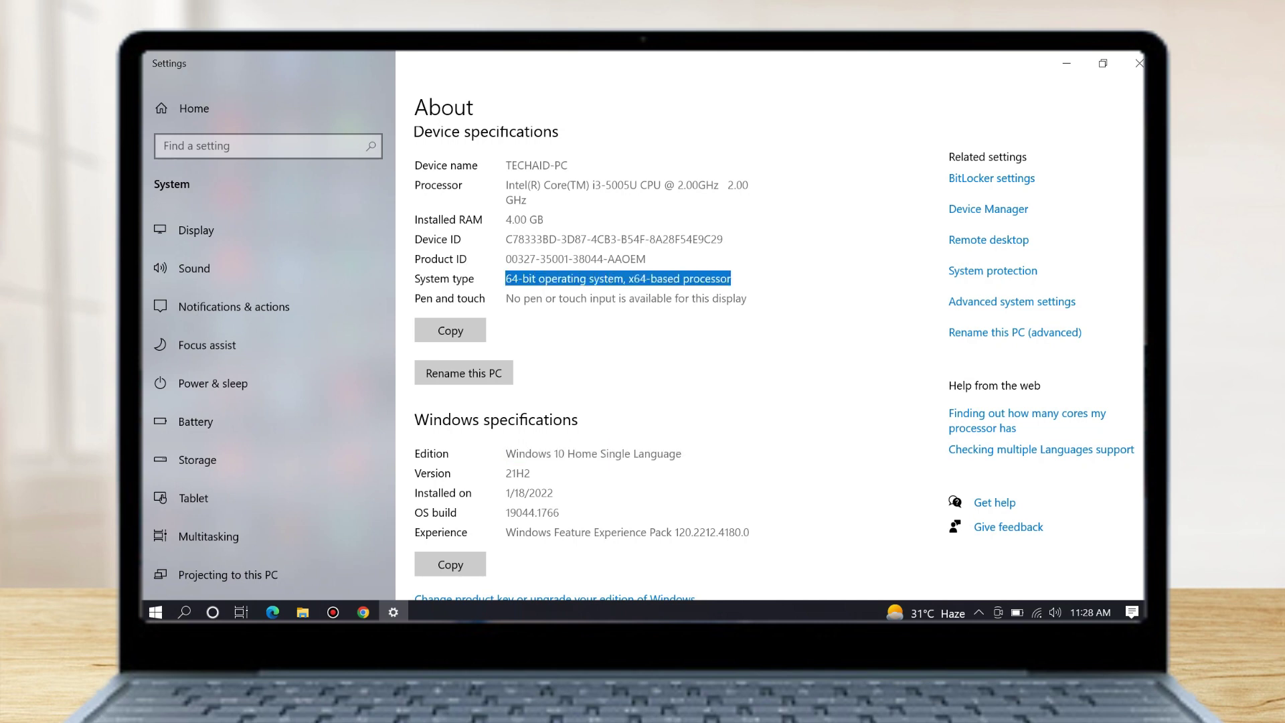
left_click(753, 281)
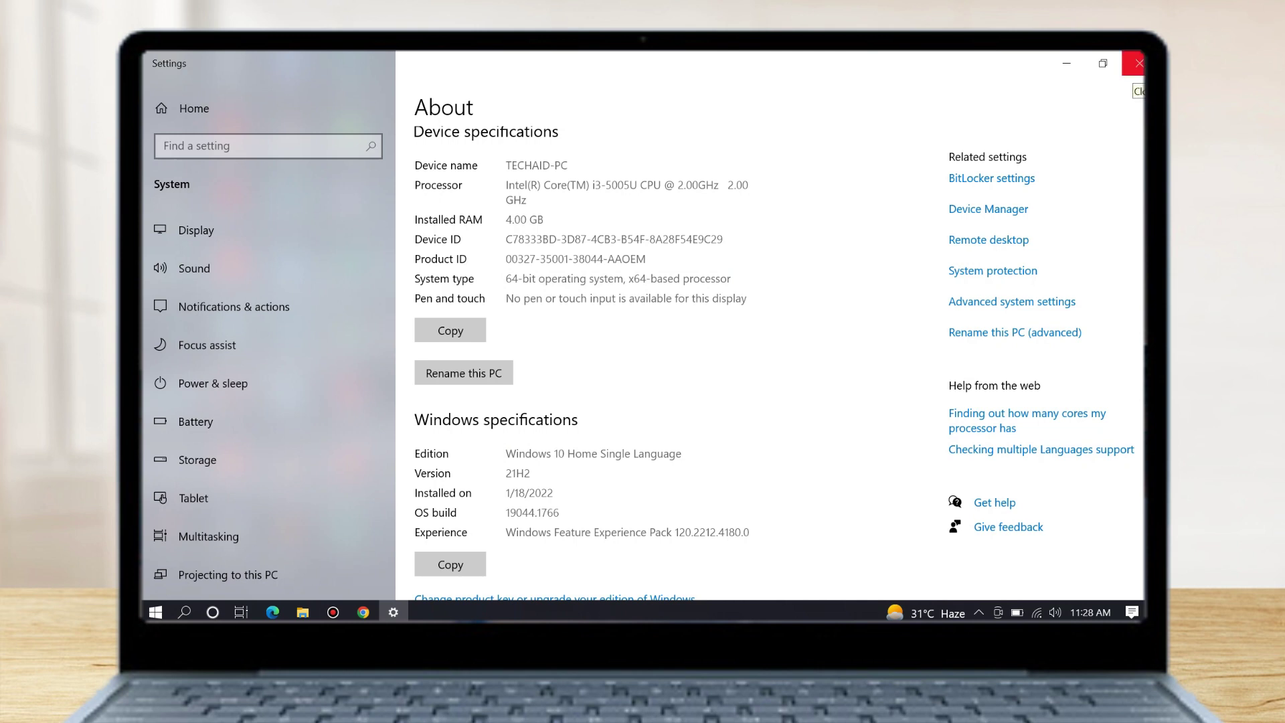
left_click(1139, 63)
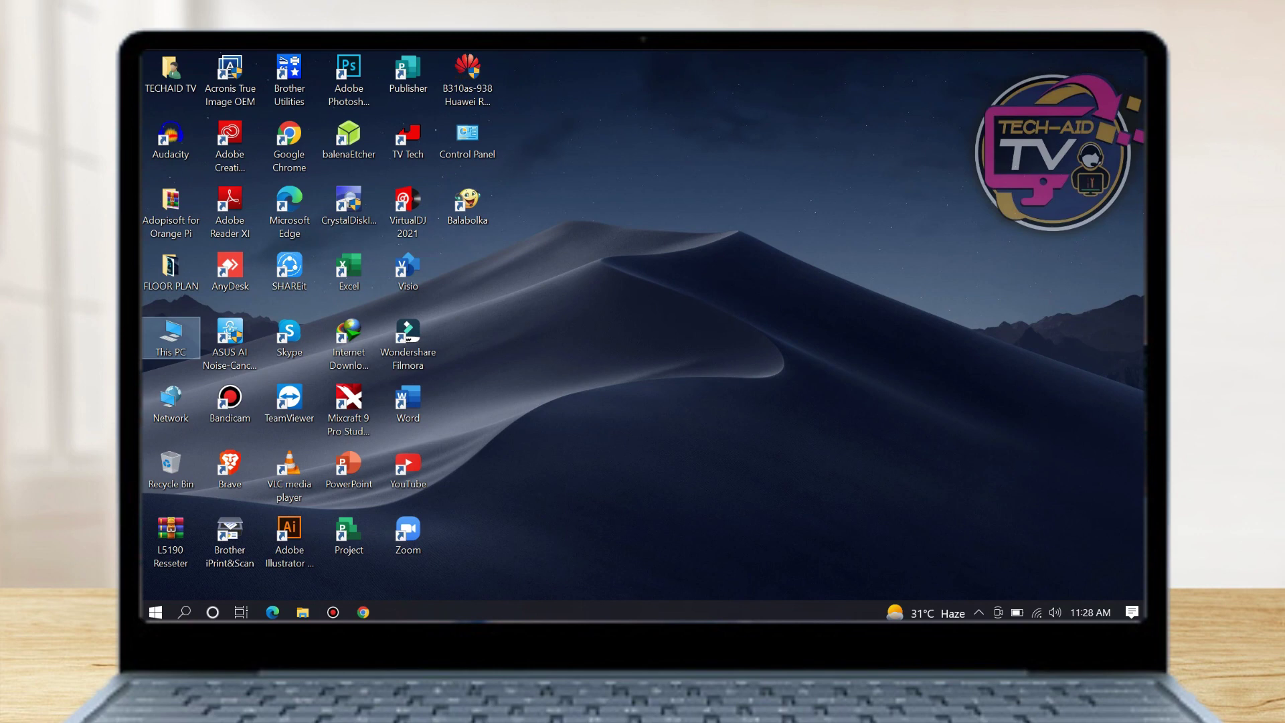
Step: Switch to Google Chrome and go to google.com
left_click(363, 612)
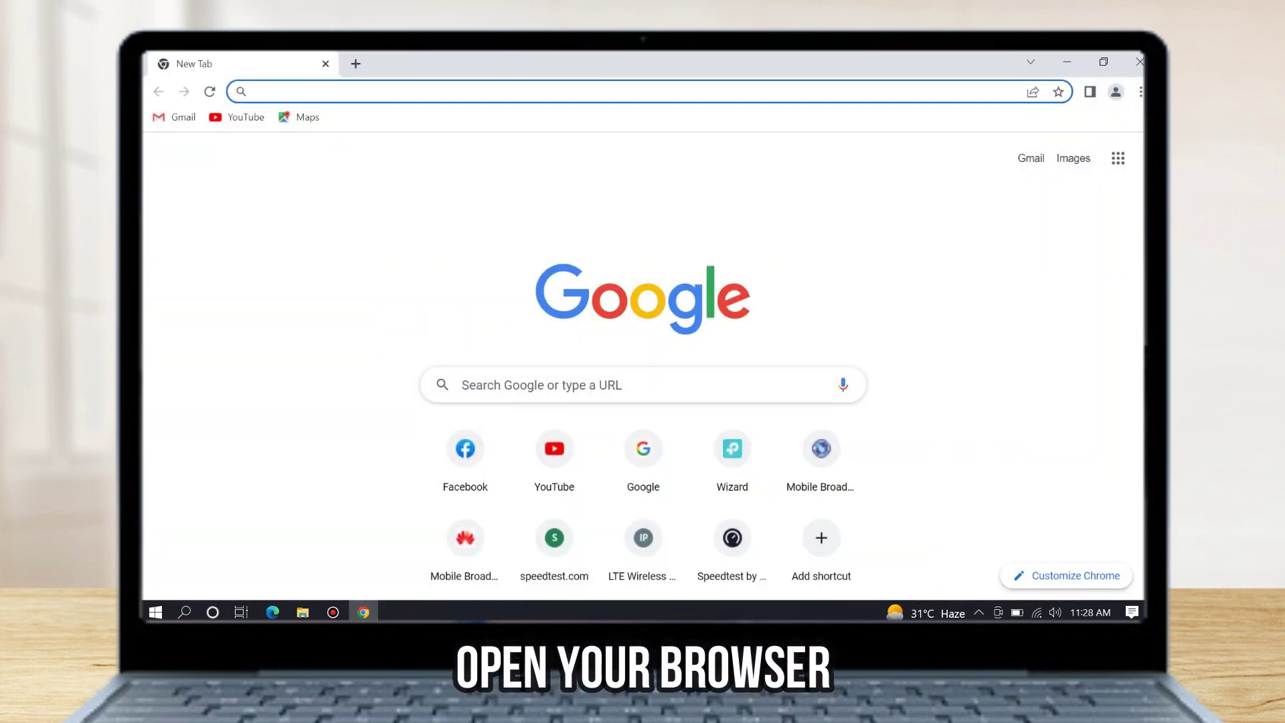
left_click(428, 92)
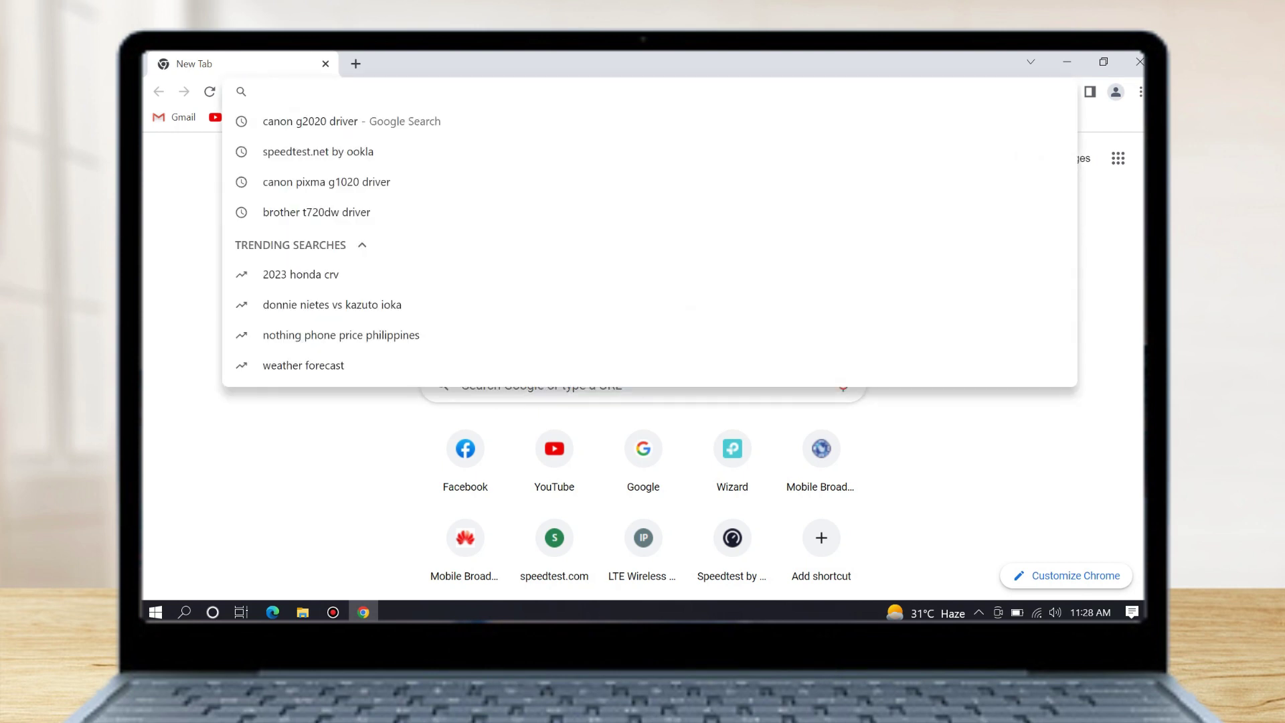
type("goog")
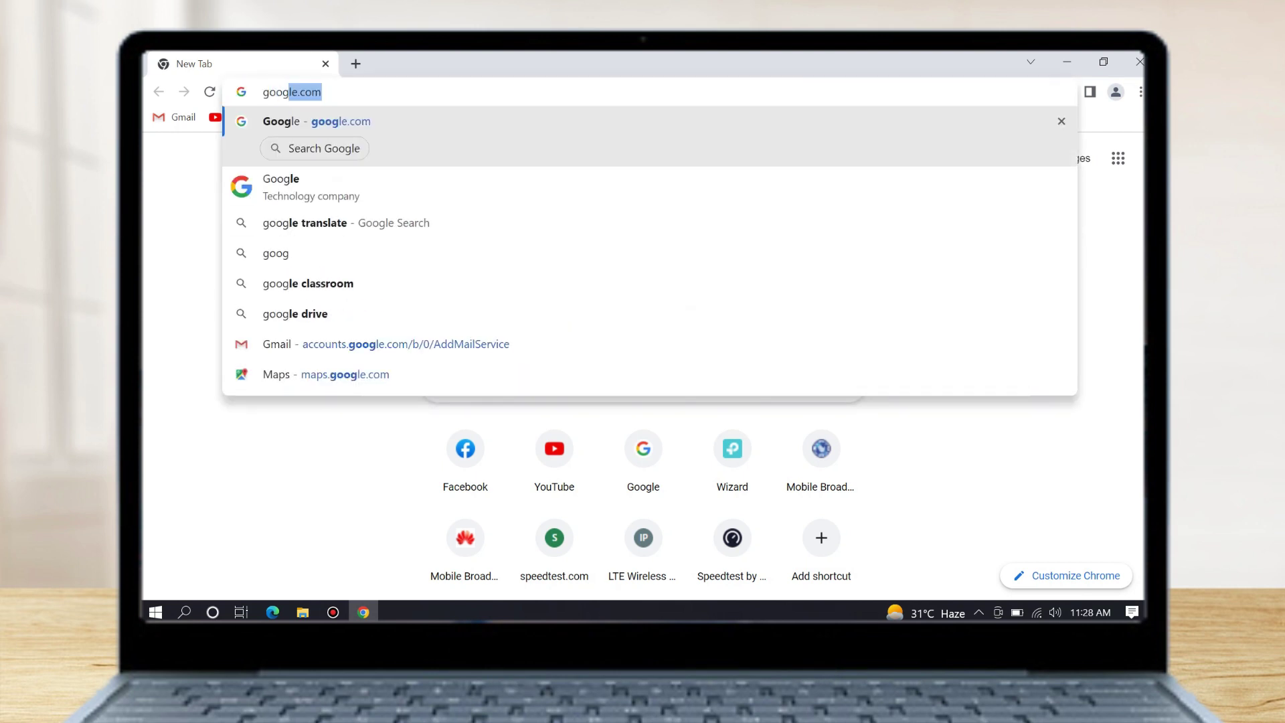
type("le.co")
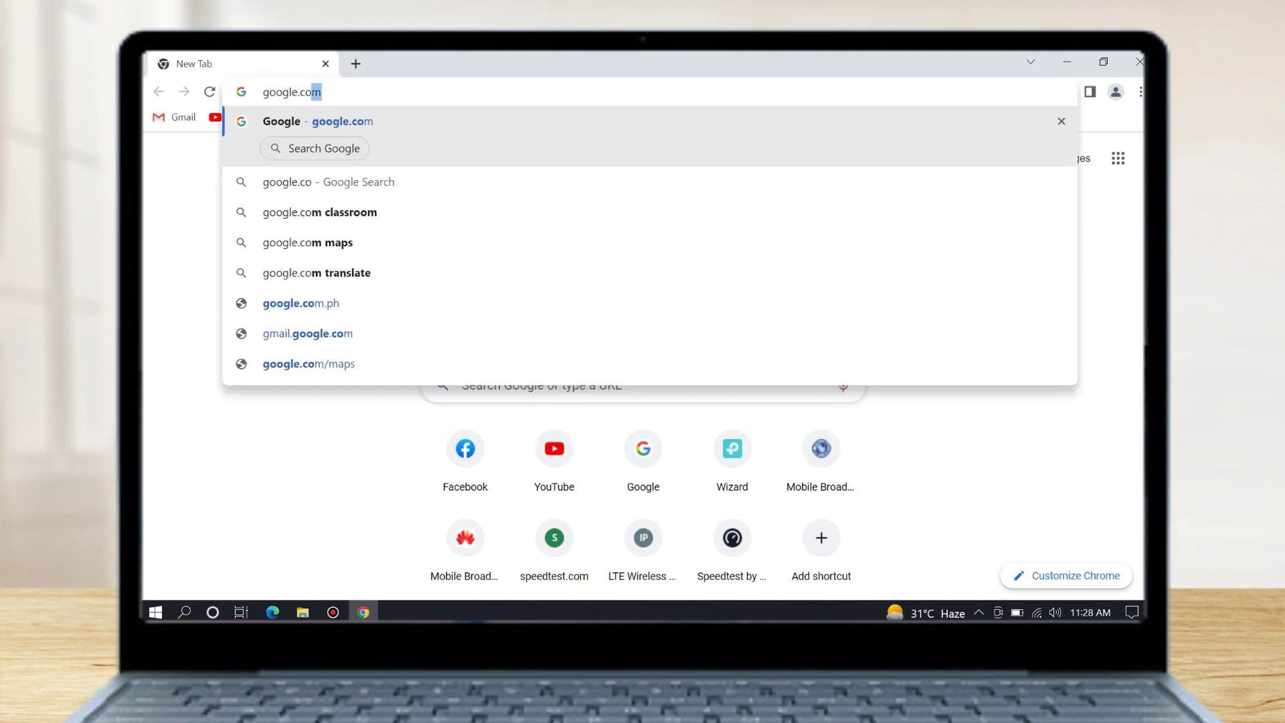
type("m")
key("Return")
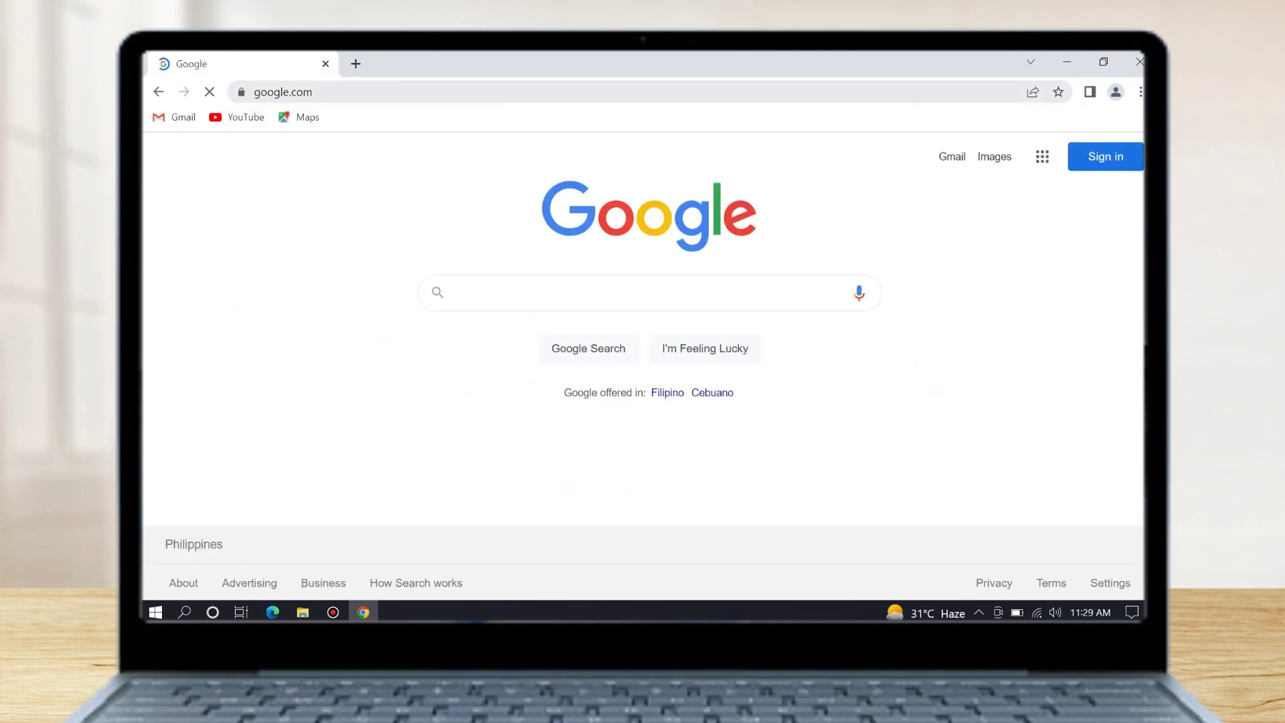
Step: Search Google for "epson l5290 driver" and open the Epson L5290 support page on epson.com.ph
type("epson l")
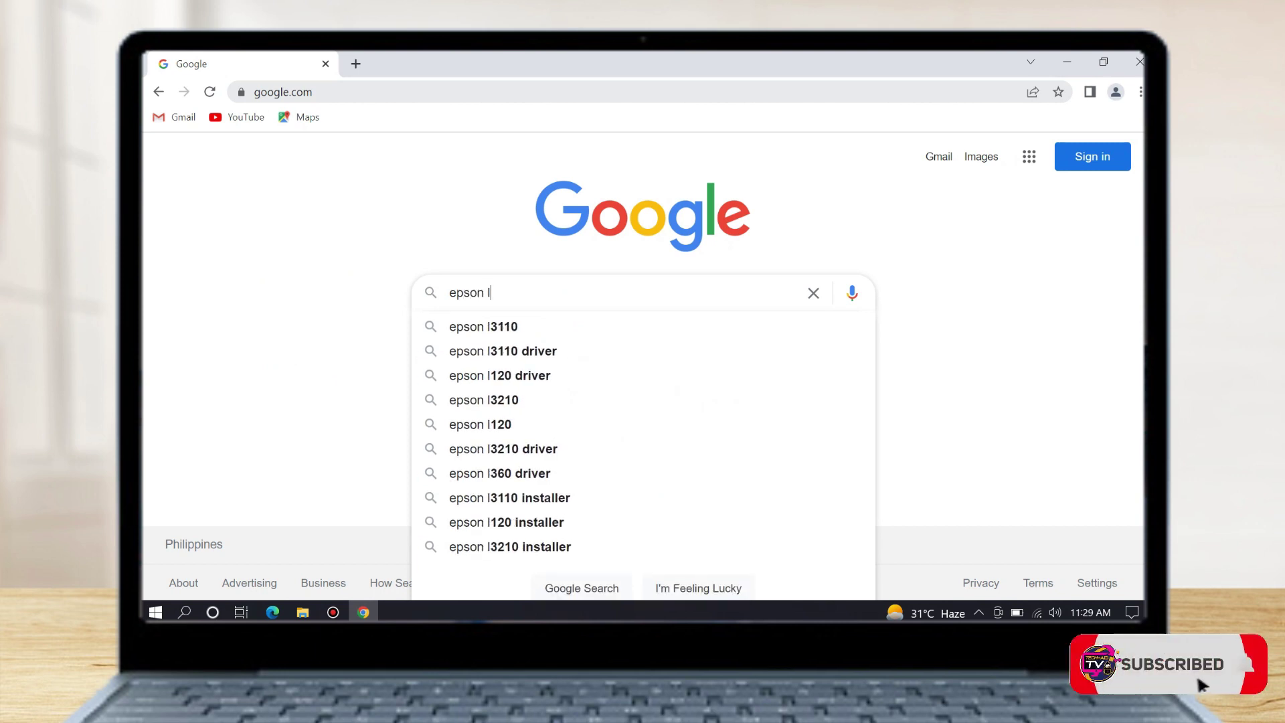
type("529")
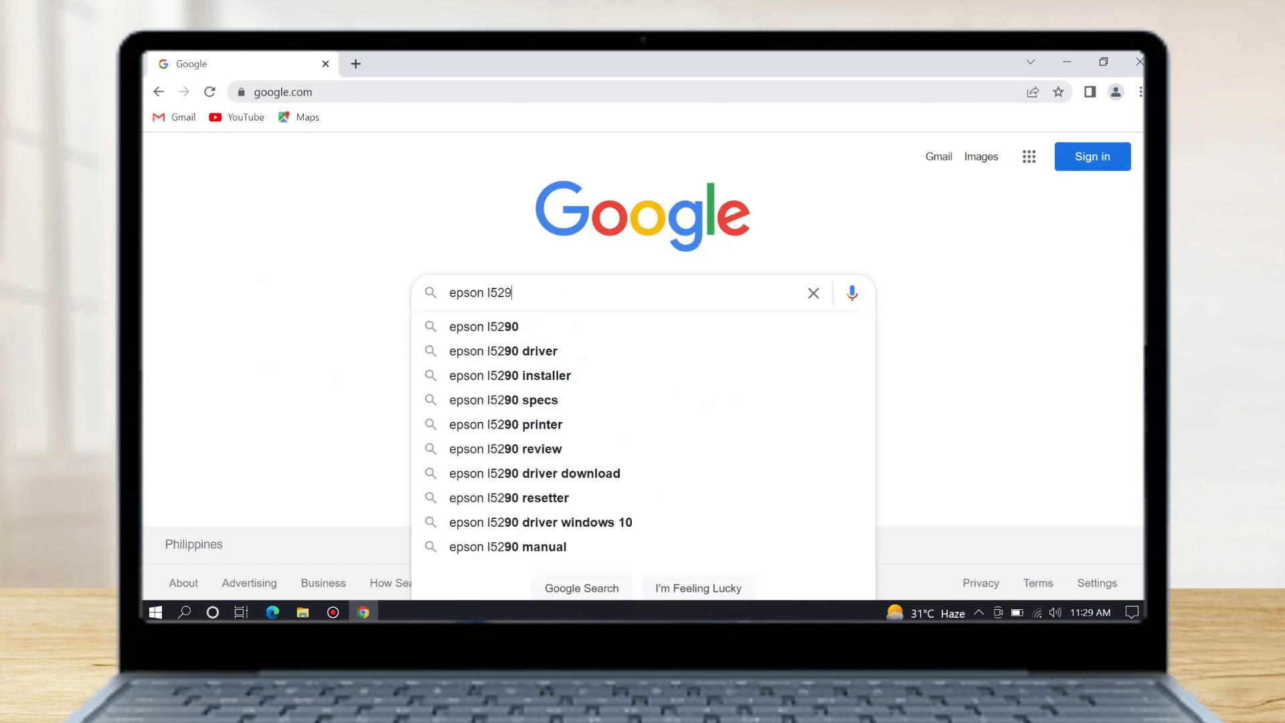
type("0 driver")
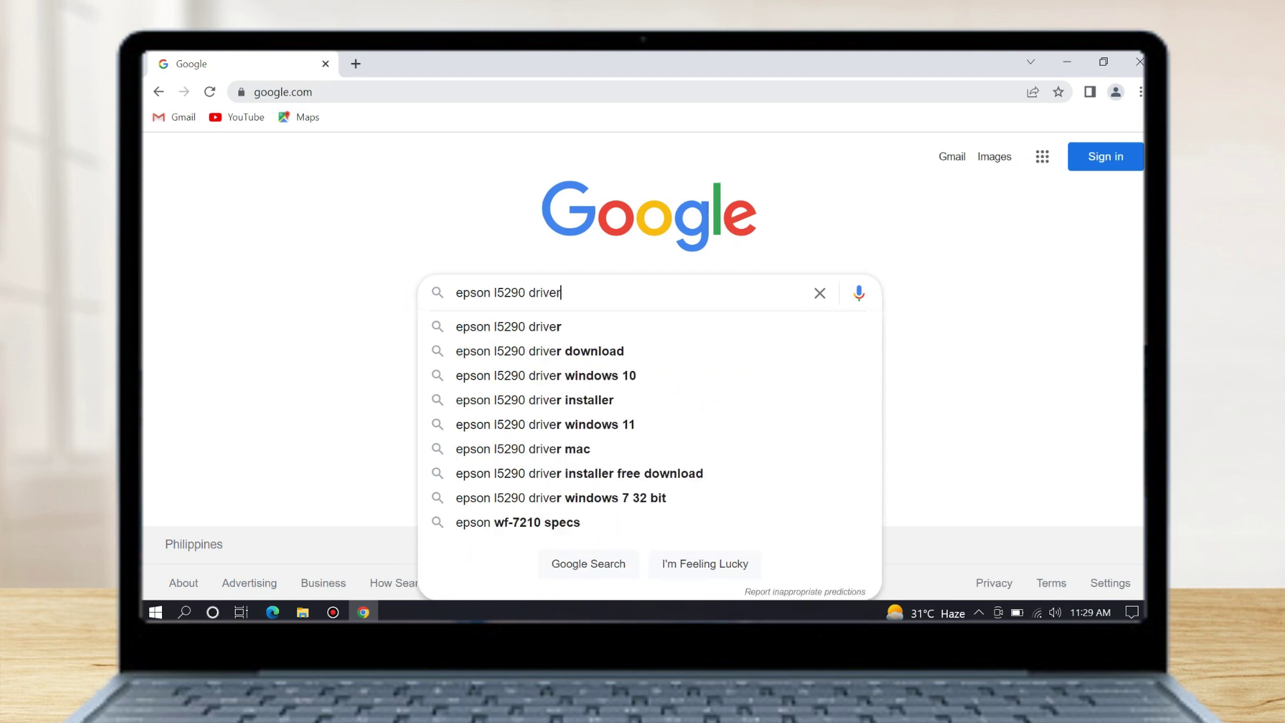
key("Return")
left_click(340, 309)
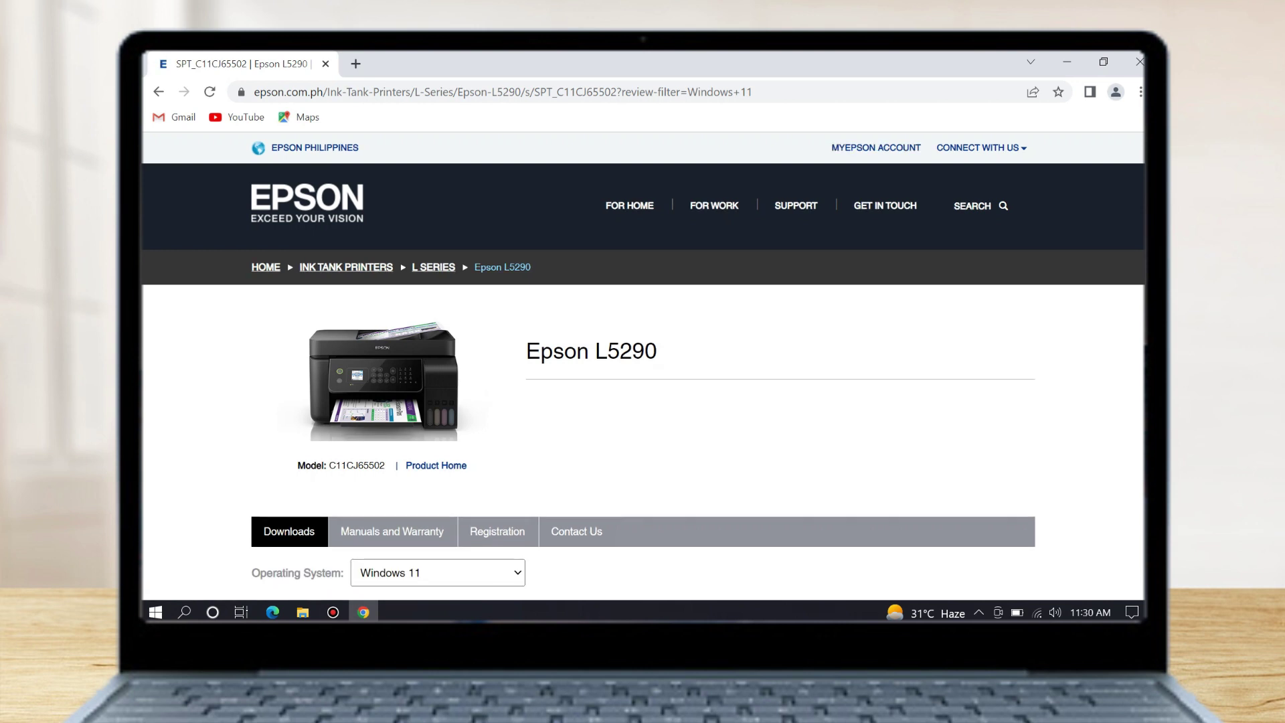
Step: Set the operating system for the Epson L5290 downloads to Windows 10 64-bit (detected) and apply it
scroll(642, 415, "down", 2)
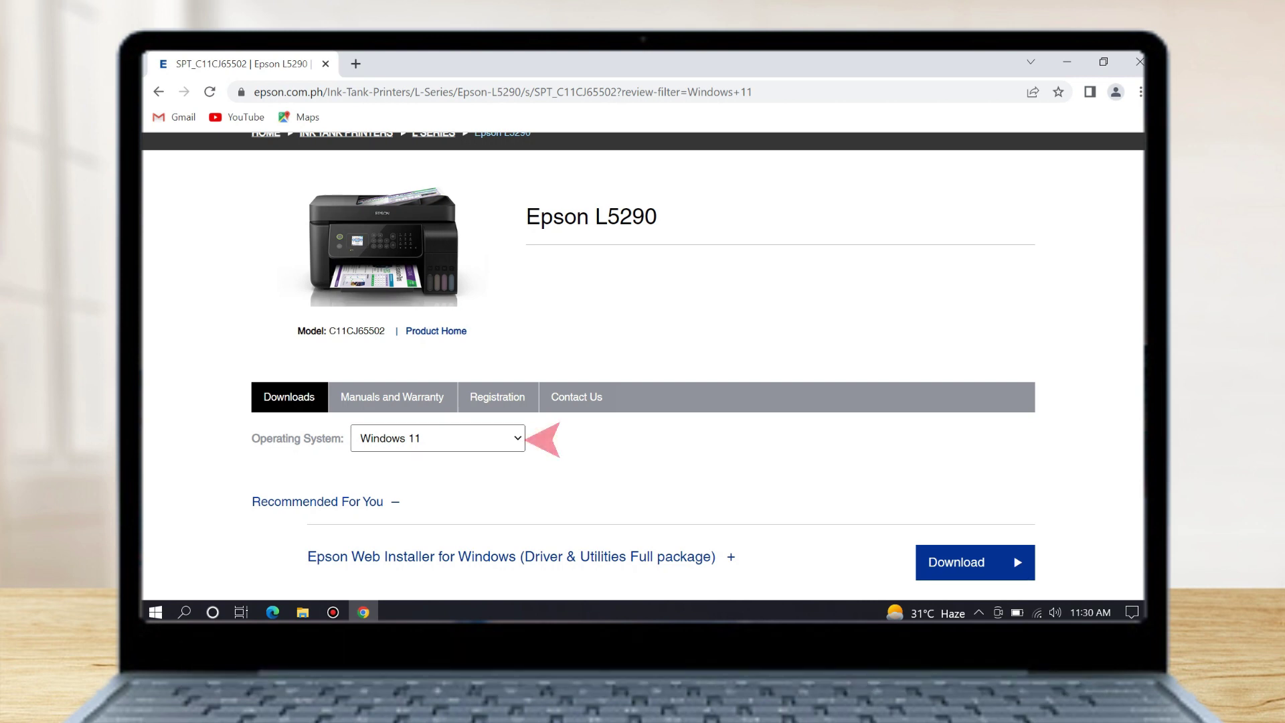
left_click(517, 439)
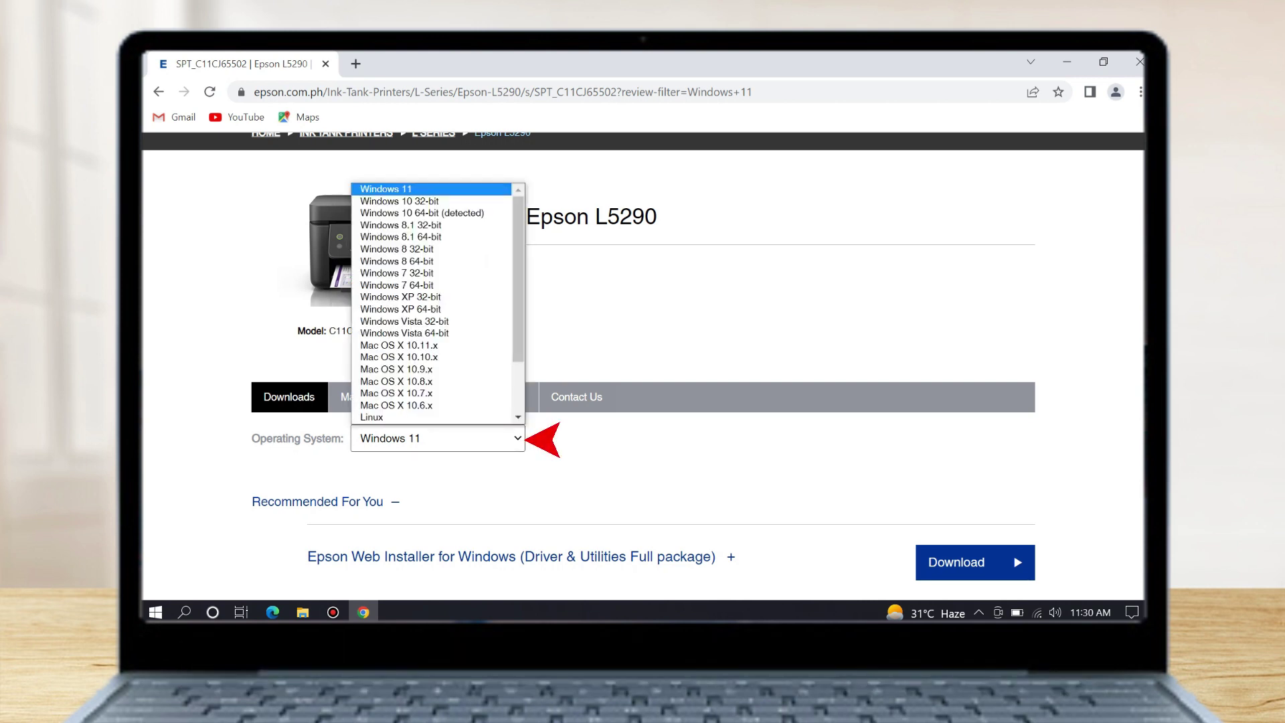
scroll(432, 362, "down", 1)
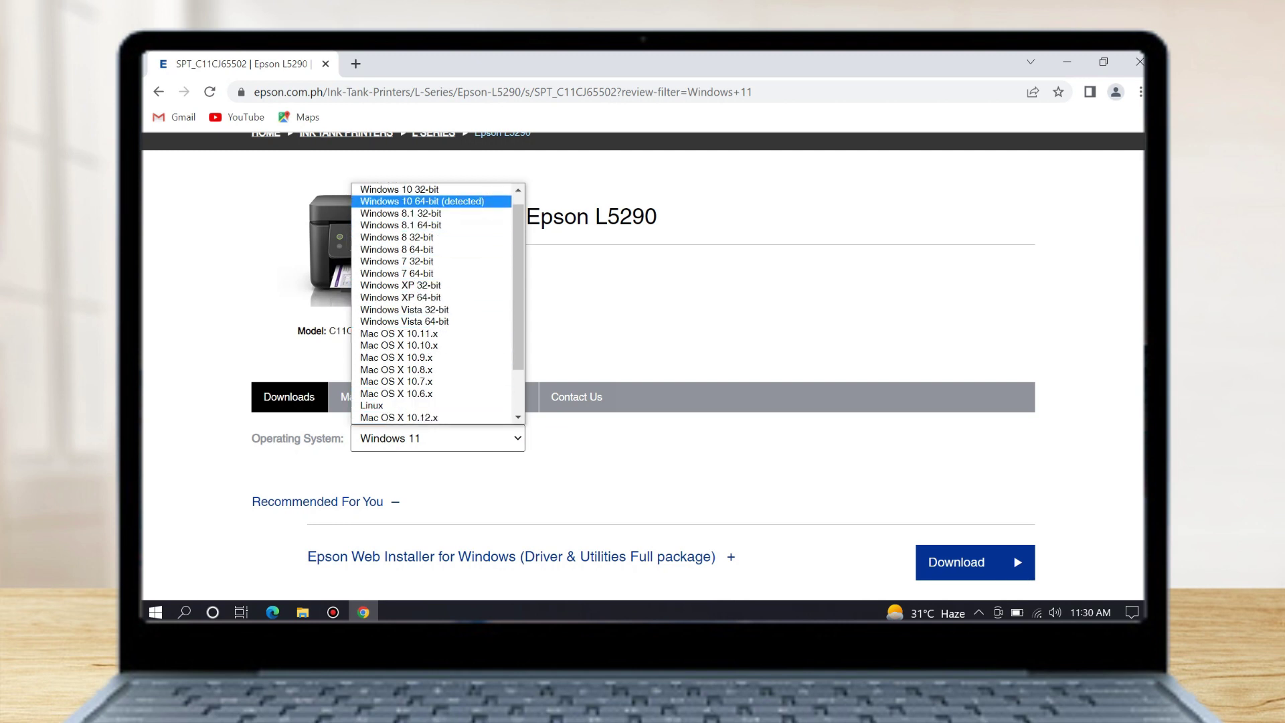
left_click(467, 200)
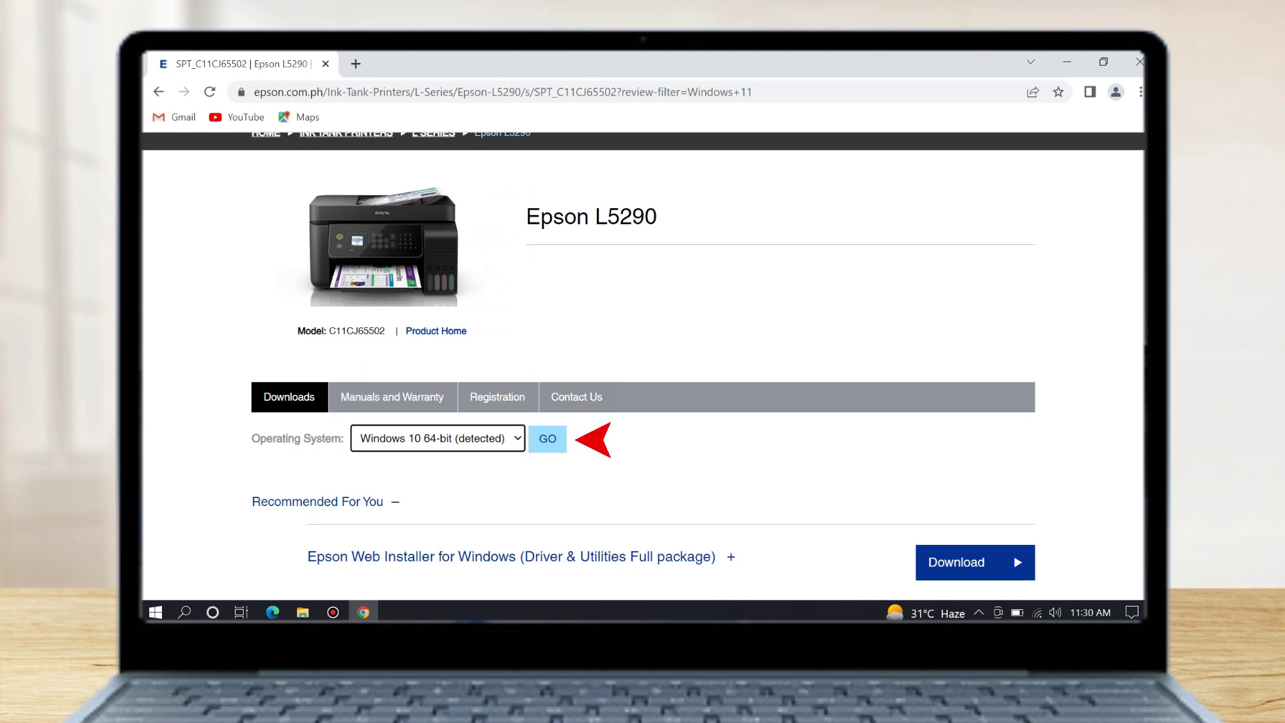
left_click(548, 439)
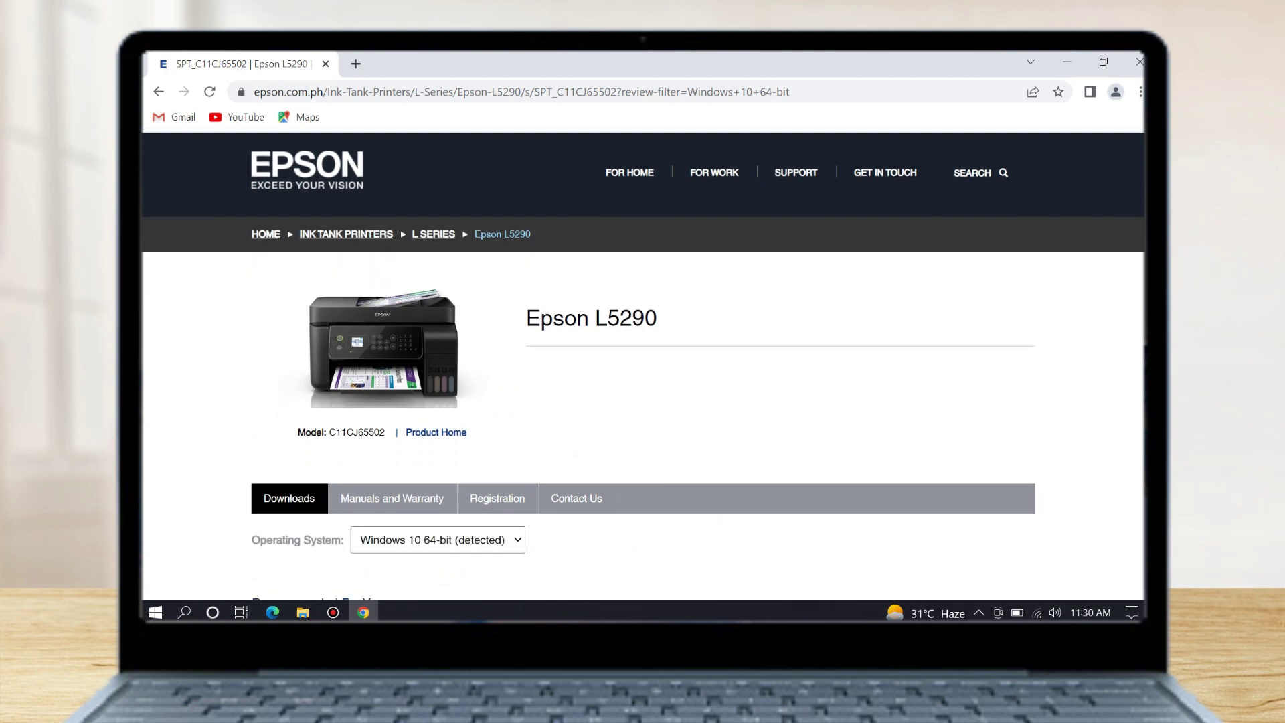
Step: Expand the Drivers list, then download the recommended Epson Web Installer for Windows, accepting the download terms
scroll(643, 359, "down", 5)
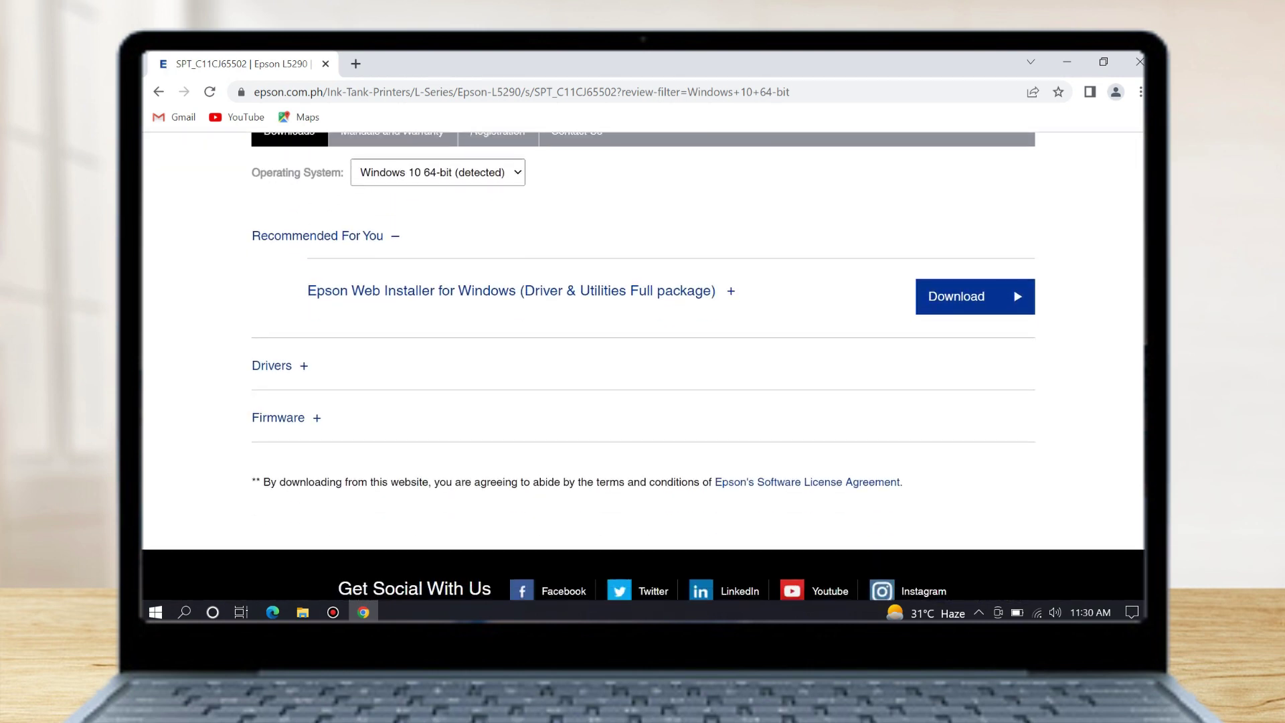
left_click(313, 365)
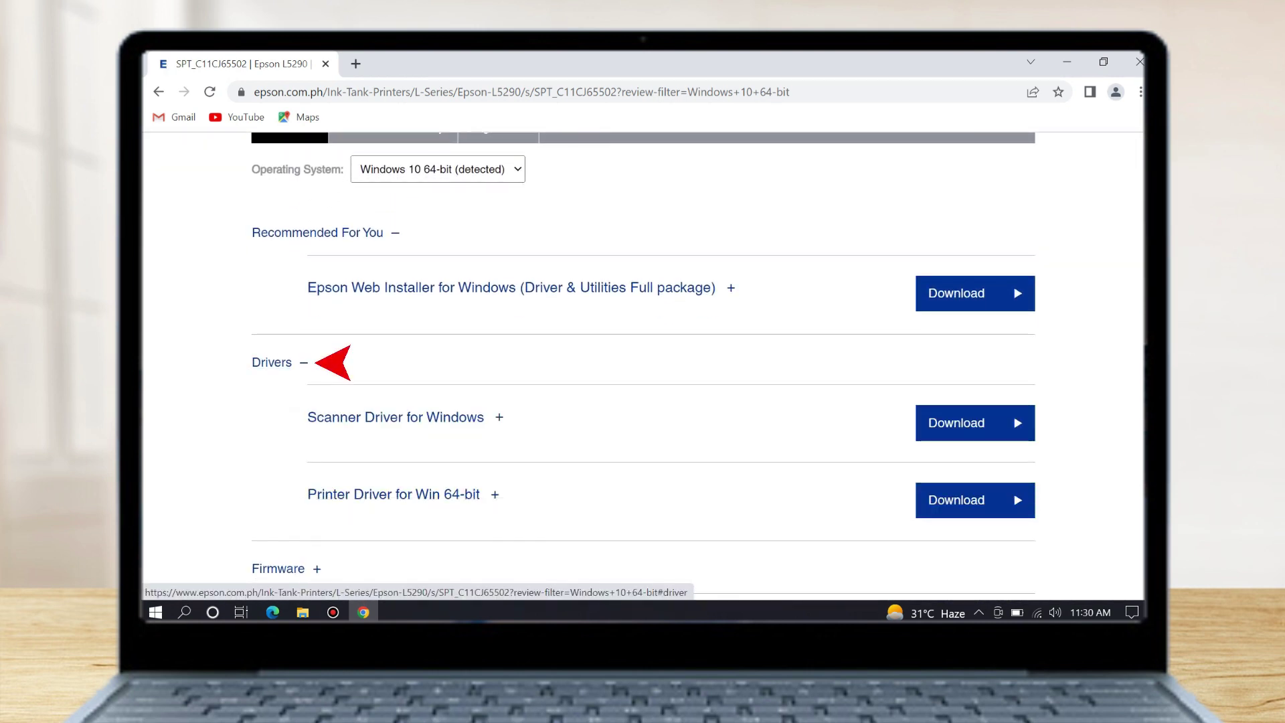
scroll(643, 361, "down", 2)
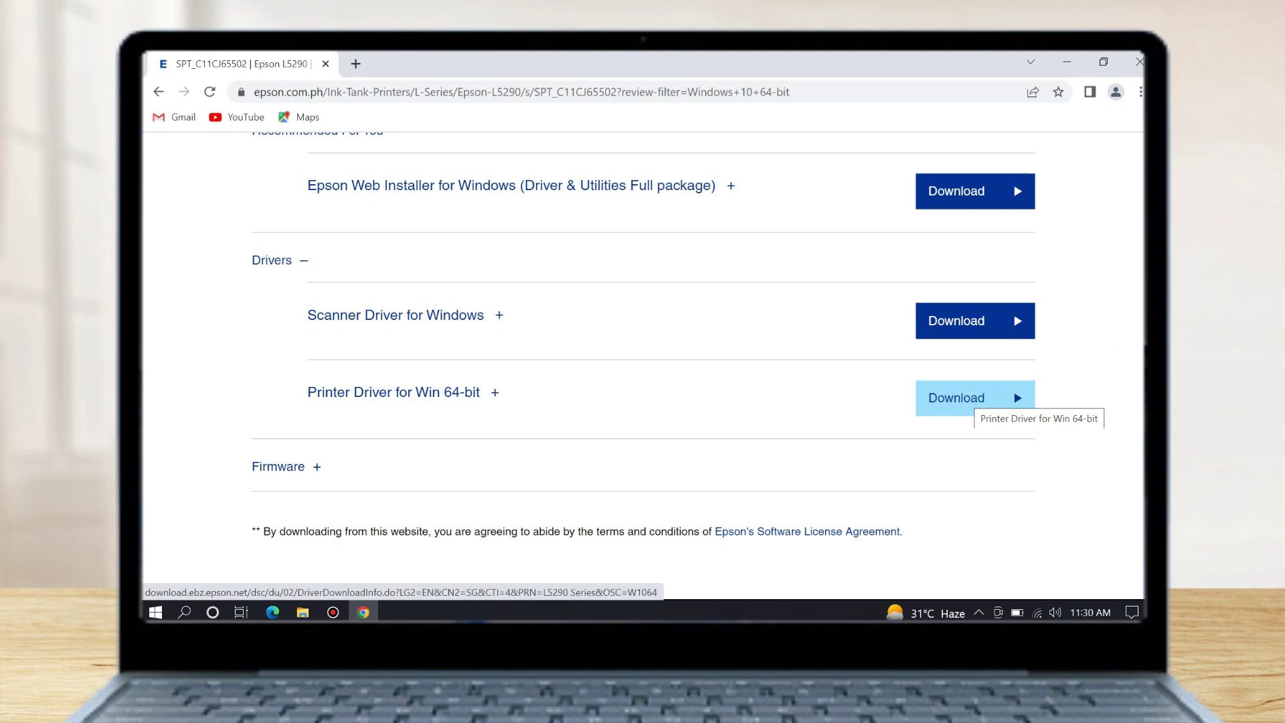
left_click(975, 402)
scroll(322, 196, "up", 1)
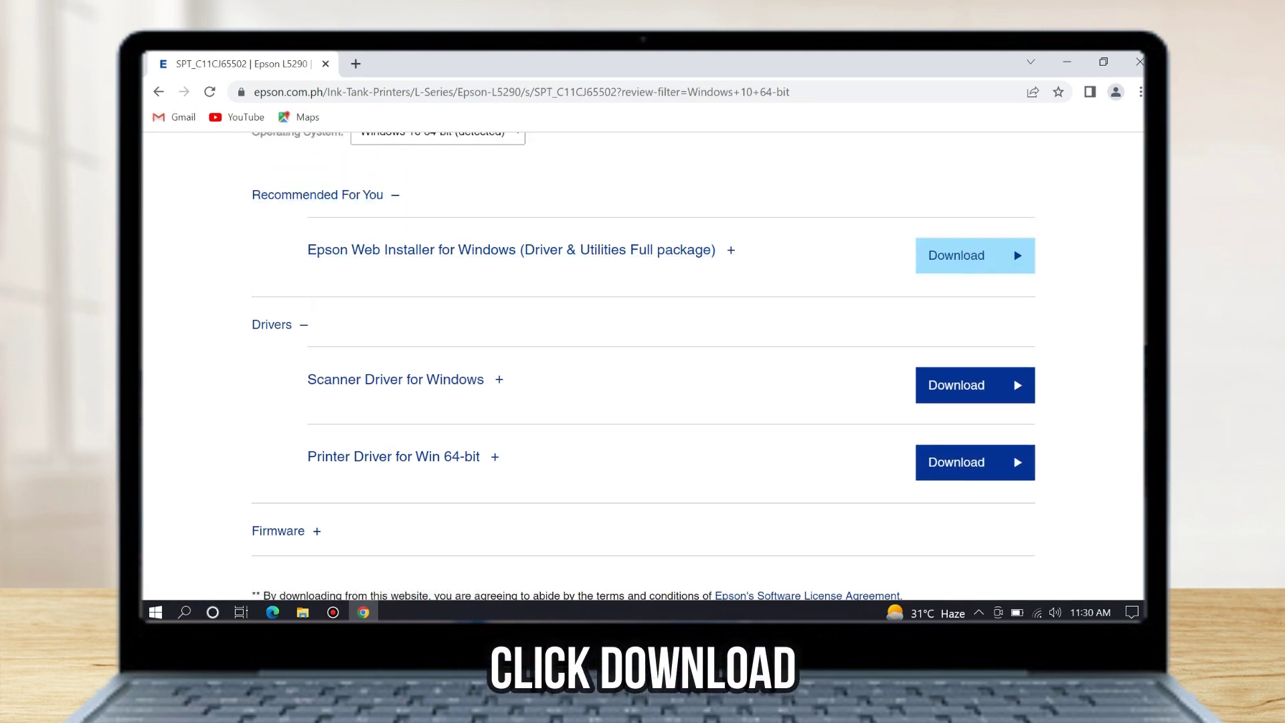
left_click(975, 258)
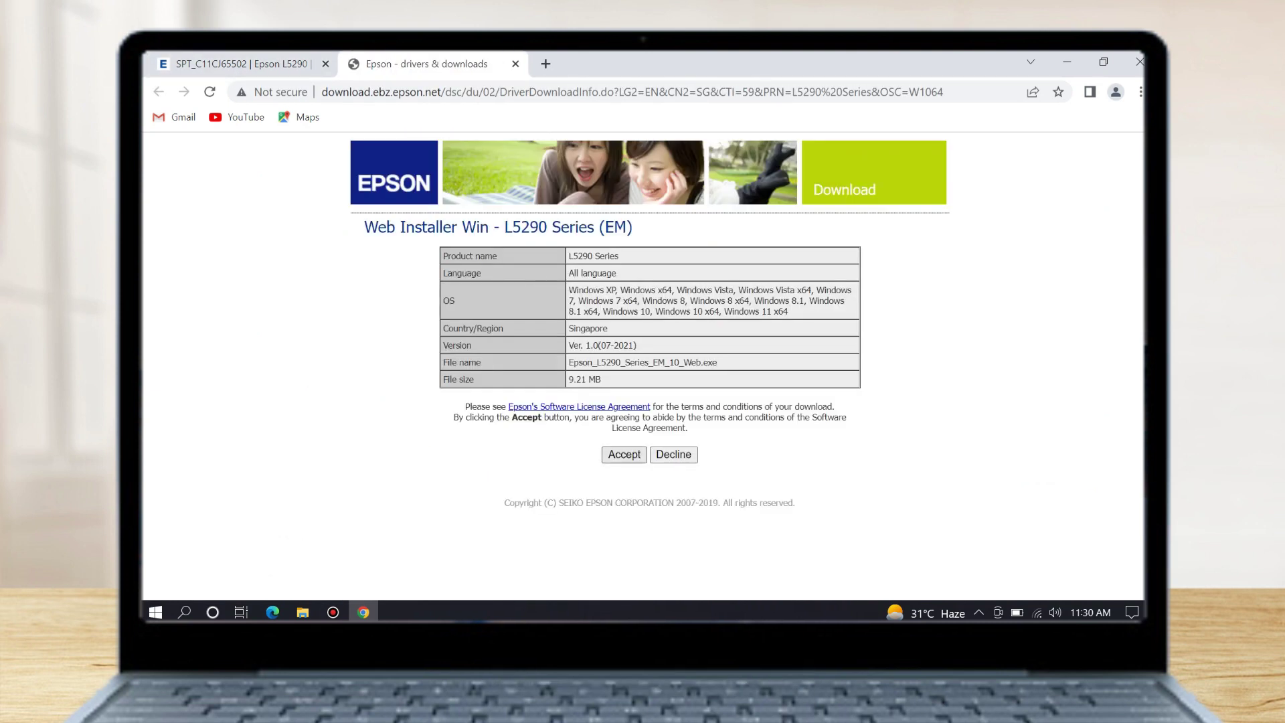
left_click(624, 454)
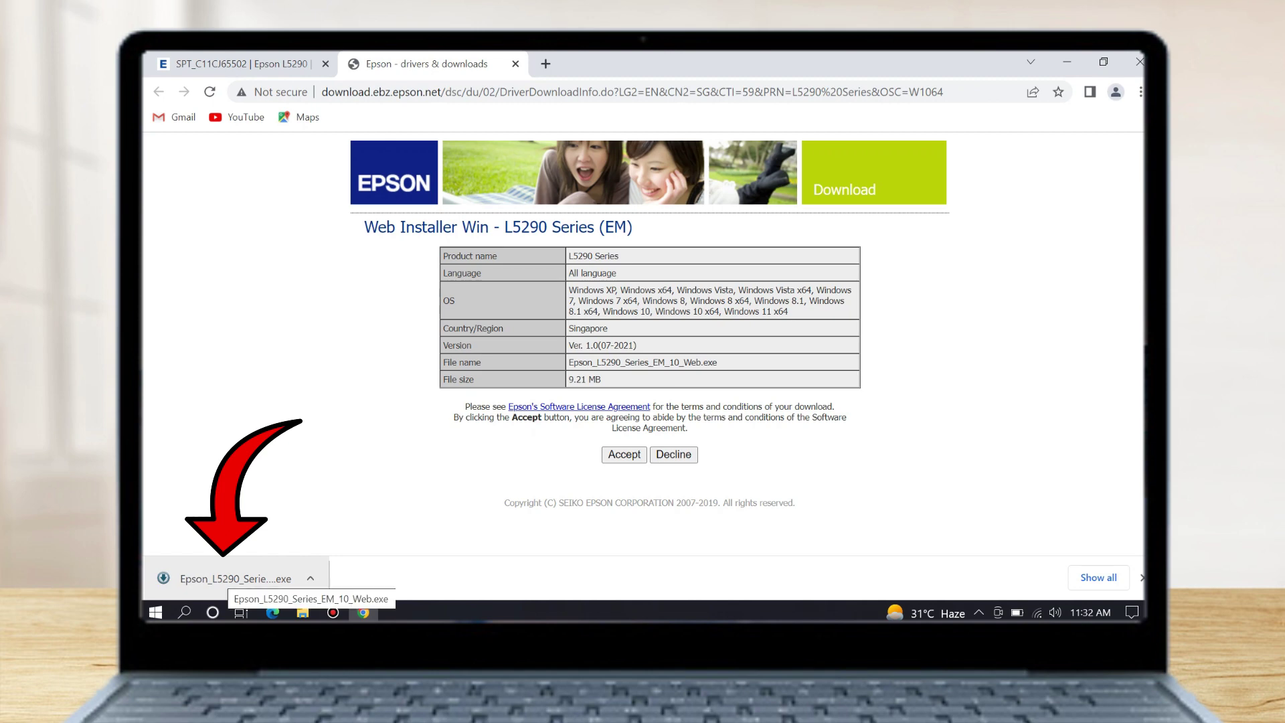
Step: Run the downloaded Epson_L5290_Series_EM_10_Web.exe installer, minimize the browser, and accept the software license agreement
left_click(234, 578)
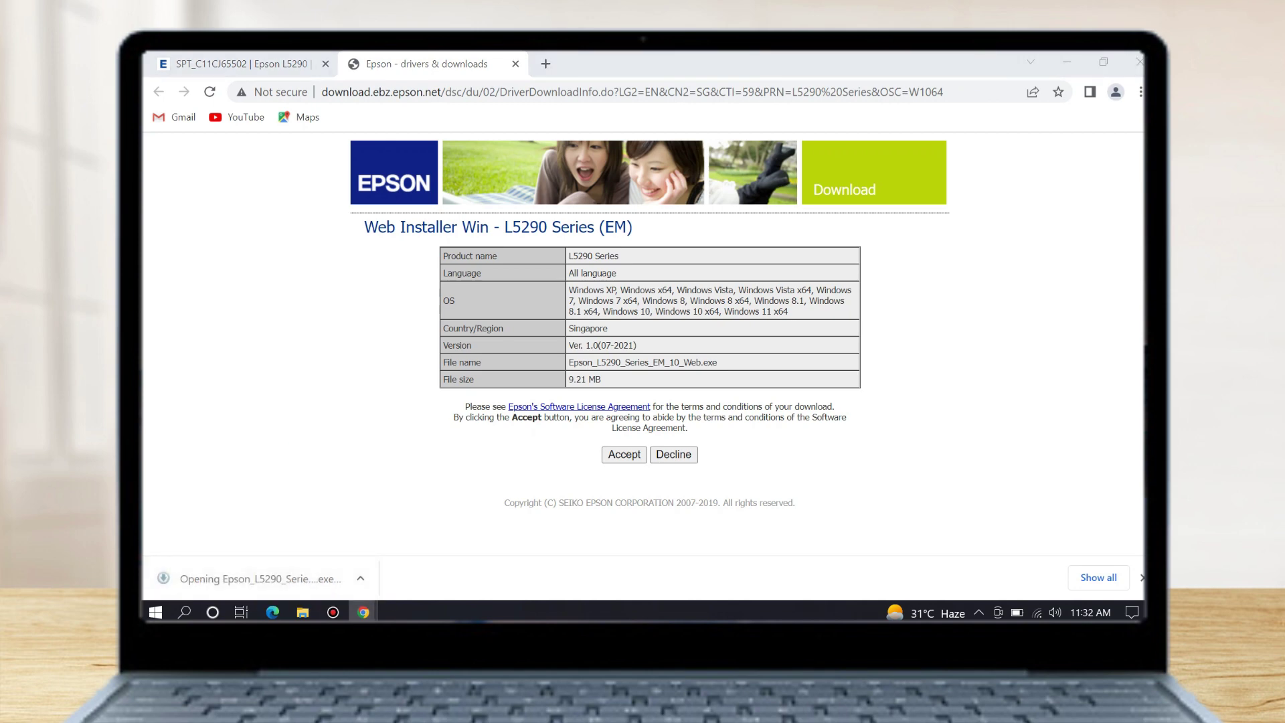
left_click(1066, 61)
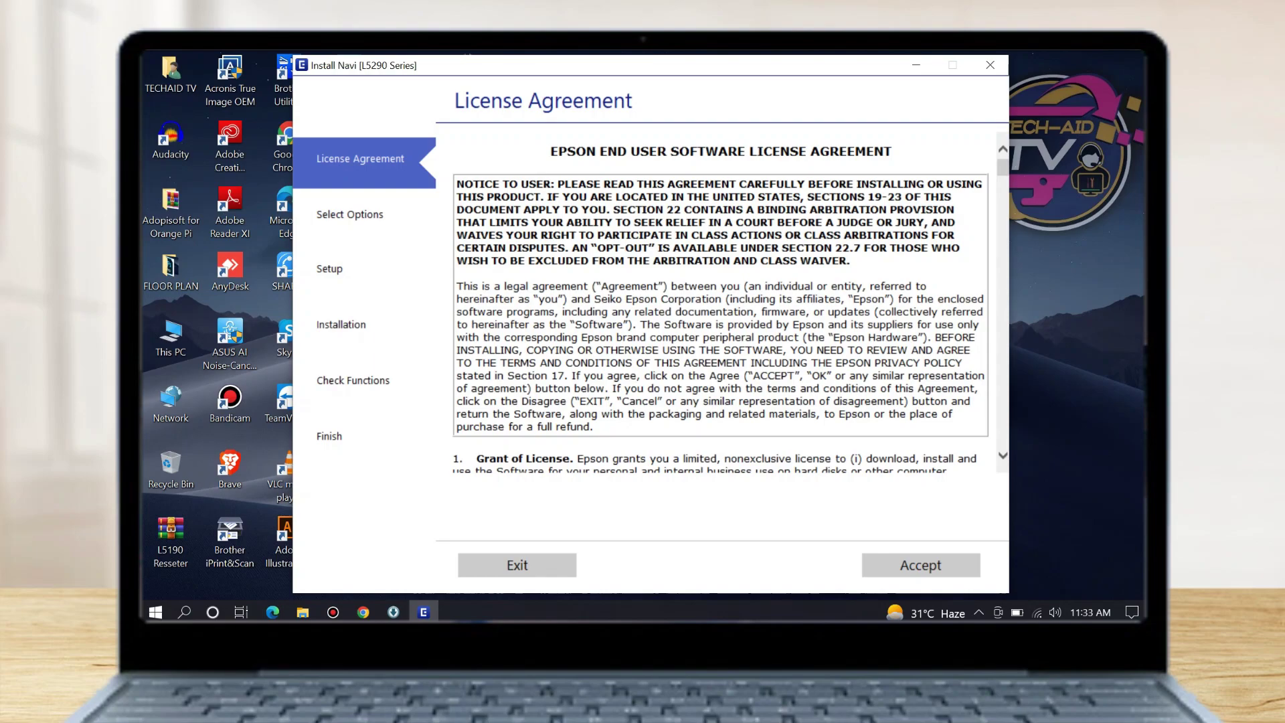
scroll(719, 301, "down", 10)
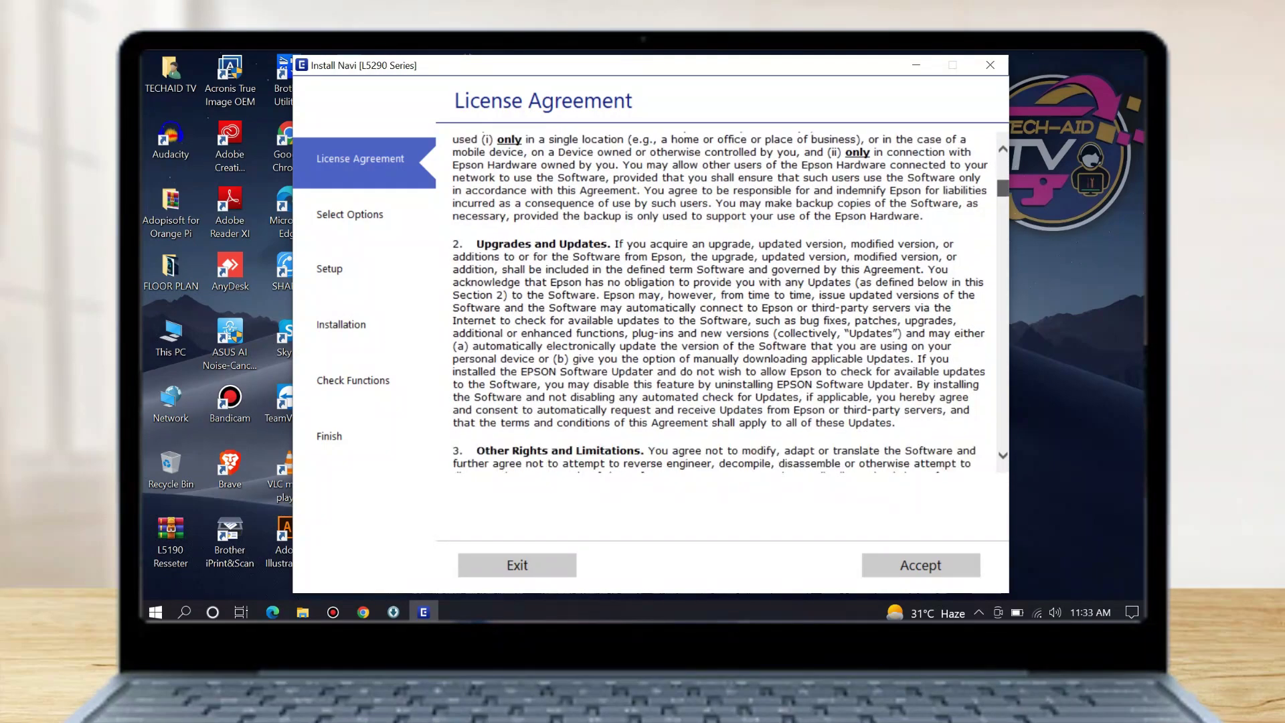
scroll(719, 301, "down", 15)
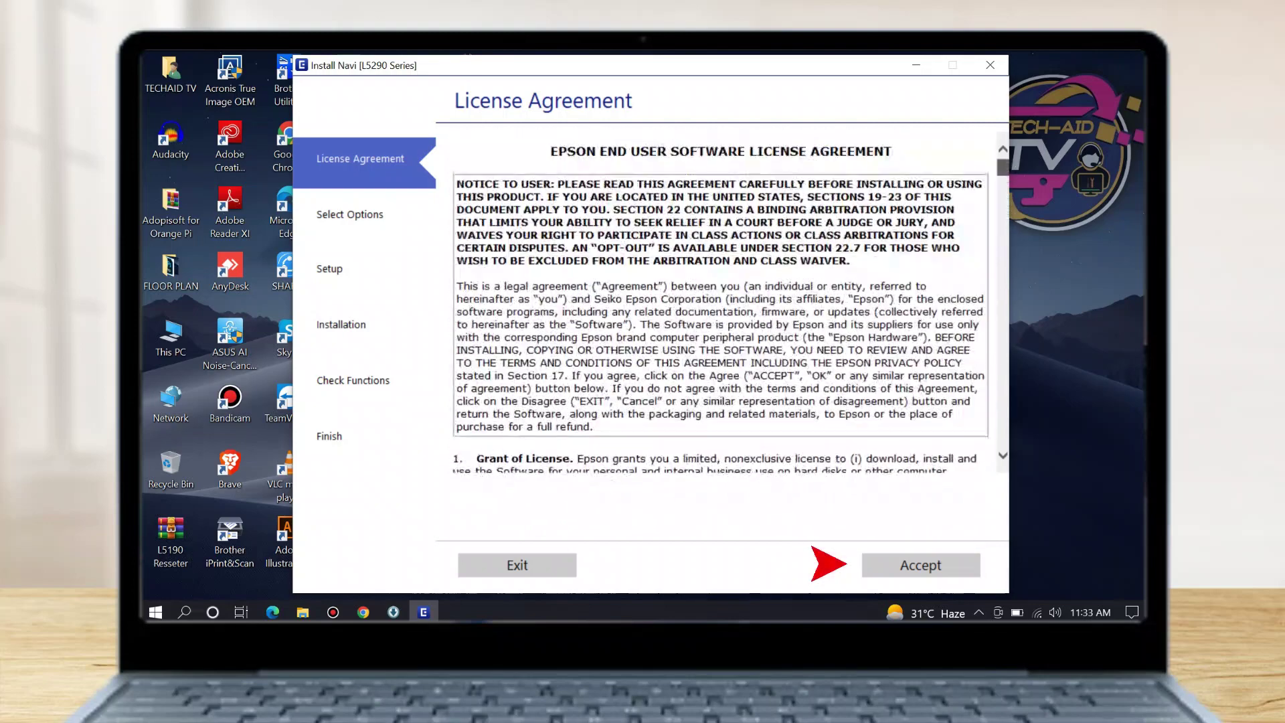
left_click(920, 566)
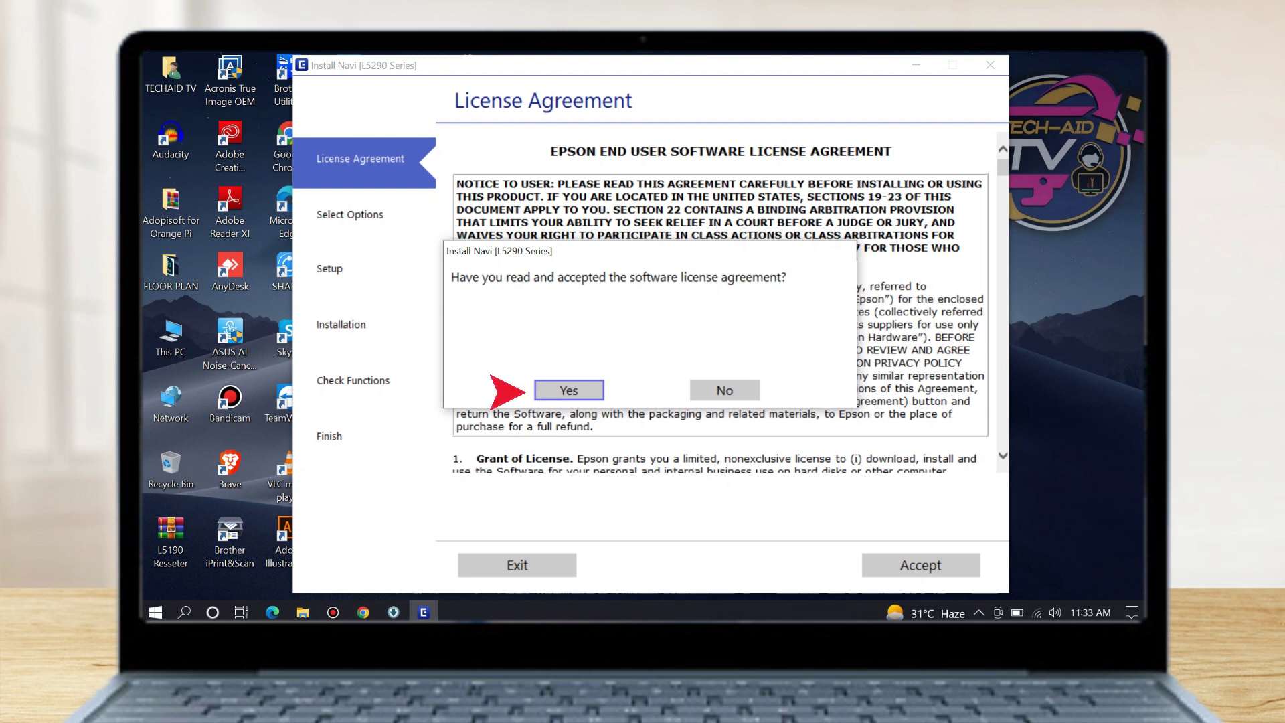
left_click(569, 390)
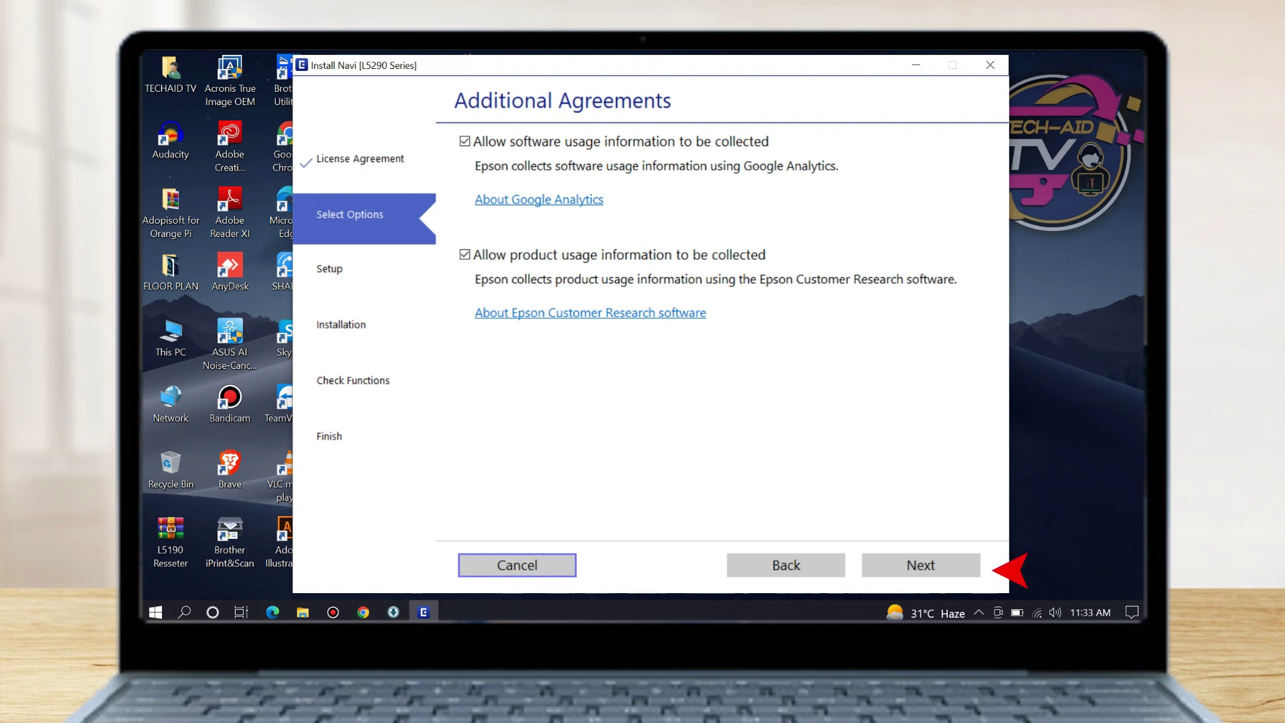
Step: Accept the additional agreements with both usage-information collection options allowed, and confirm that the ink tanks have been filled
left_click(920, 566)
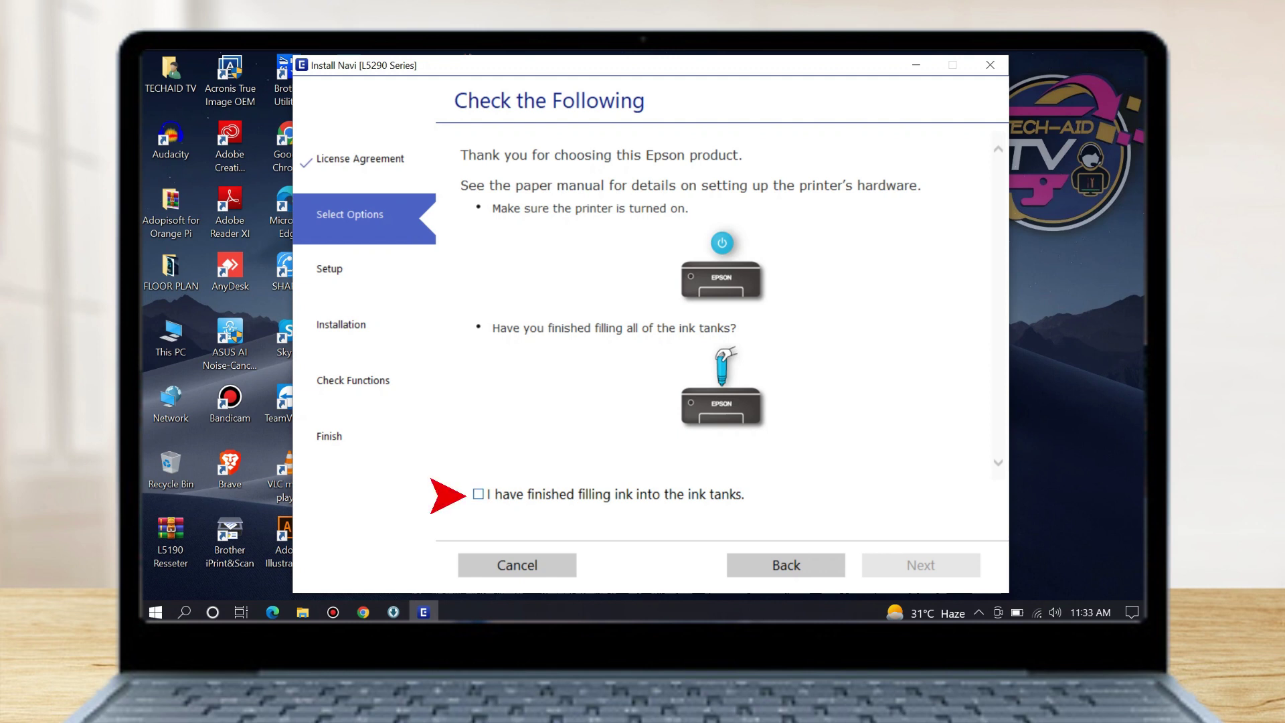
left_click(479, 493)
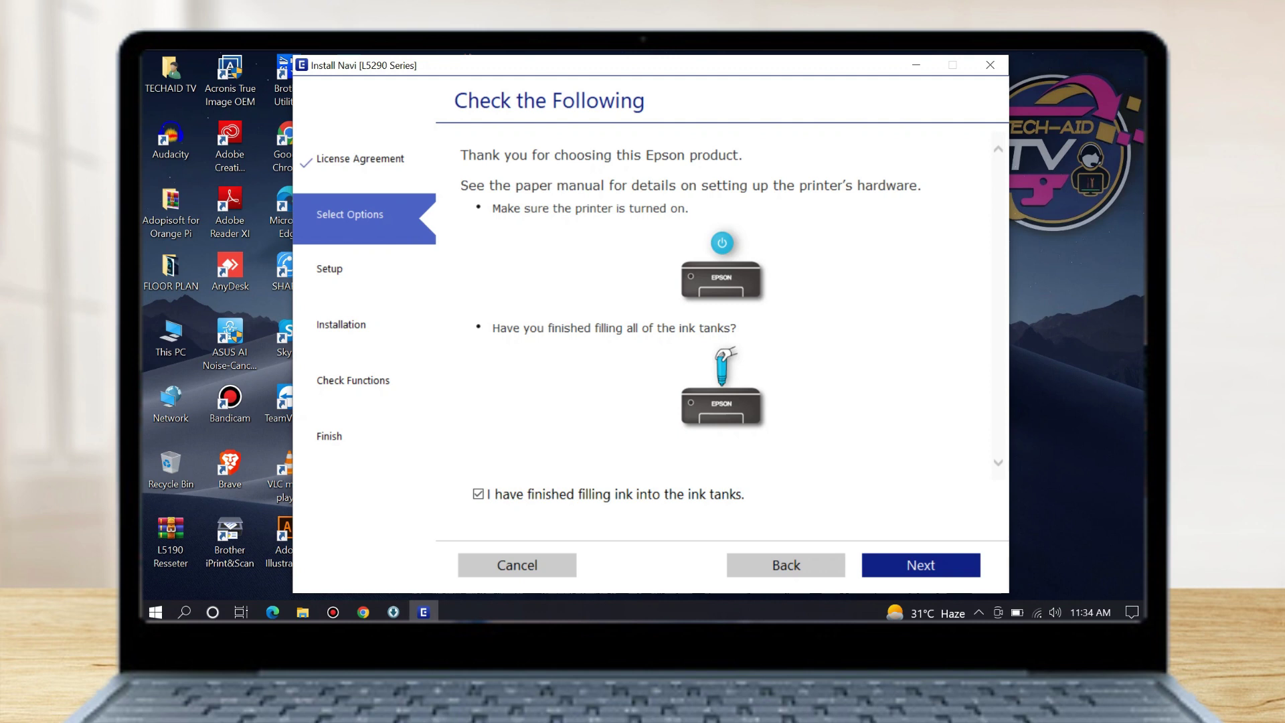
left_click(921, 564)
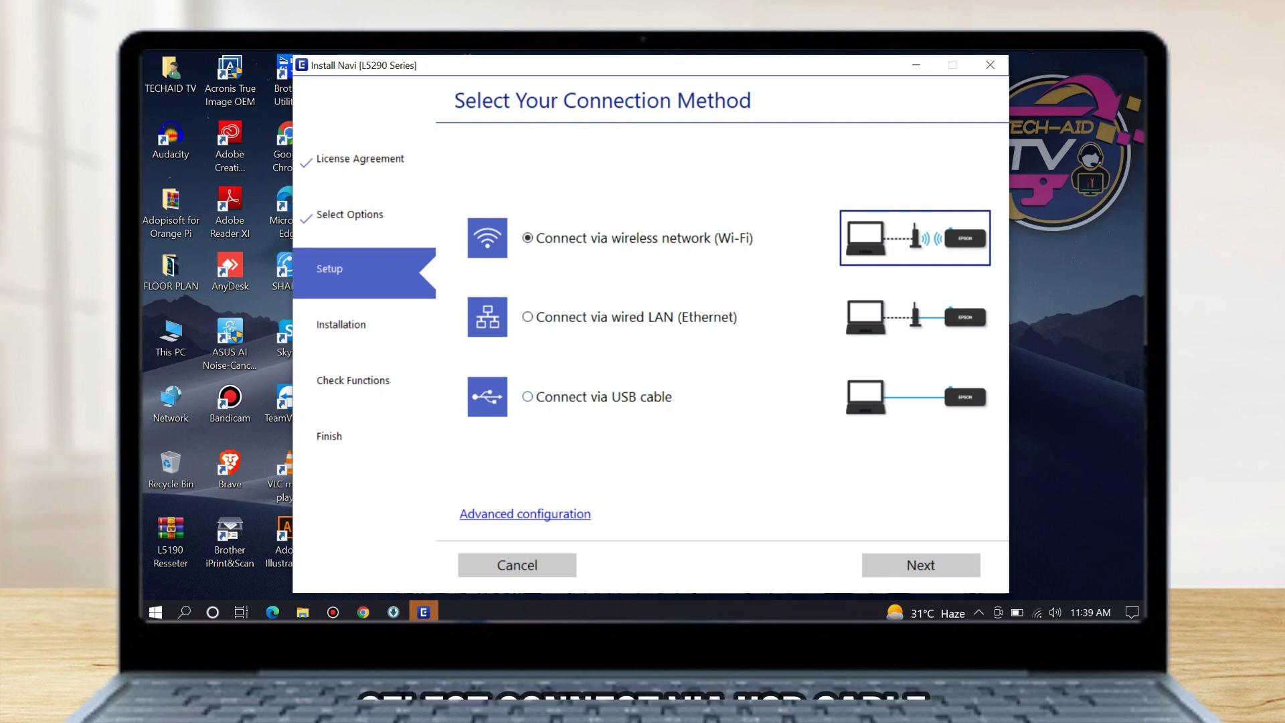
Step: Choose the USB cable connection method and install all the preselected software, including Scanner Utilities, Manuals, Epson Photo+ and Epson ScanSmart
left_click(528, 396)
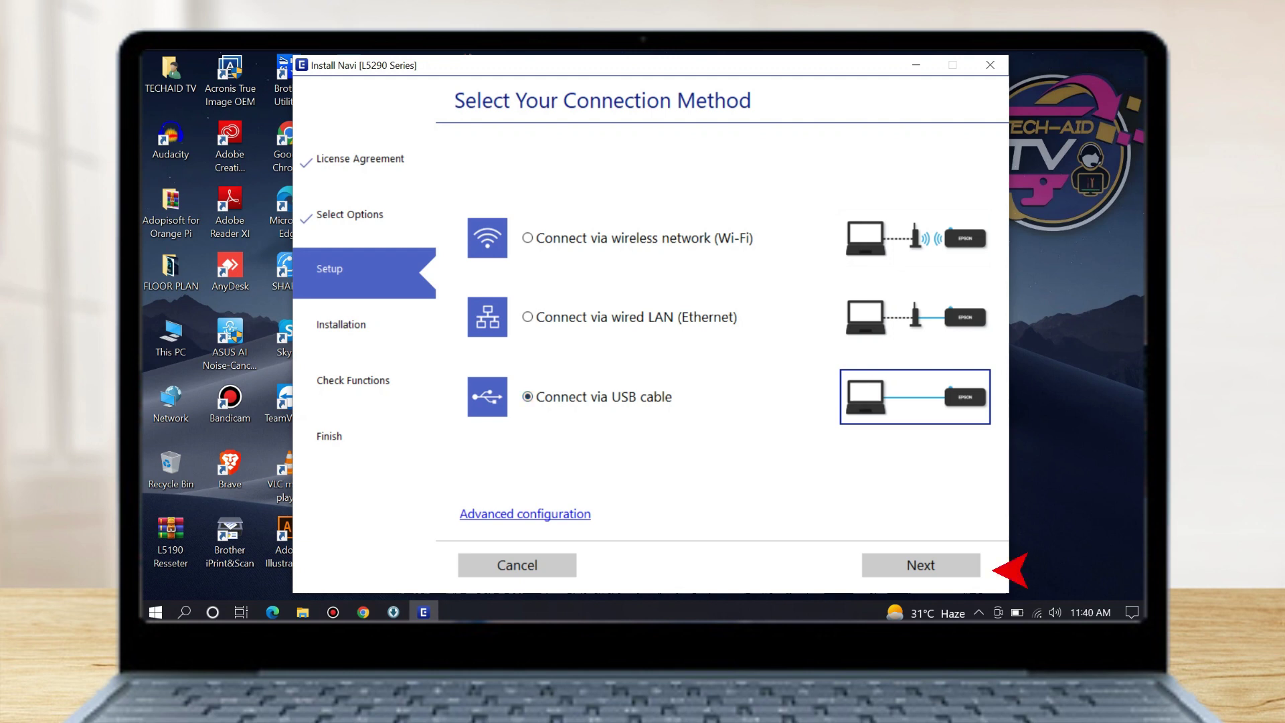
left_click(921, 564)
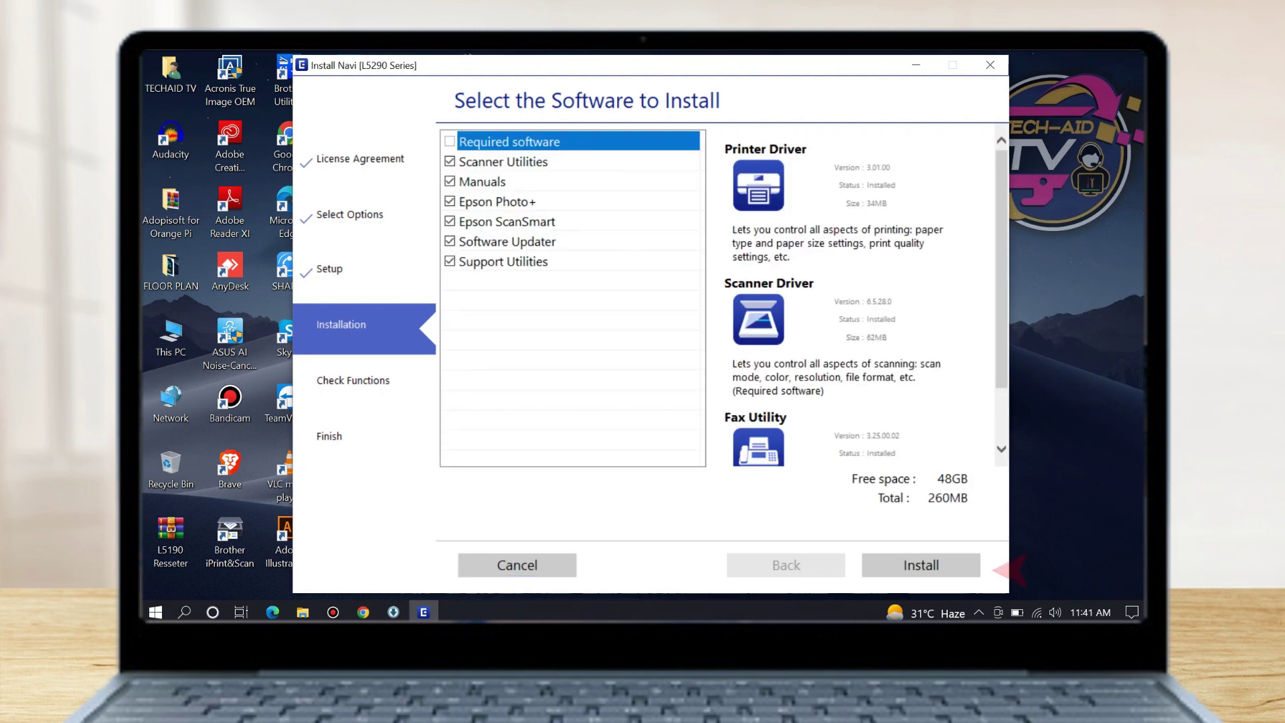
left_click(921, 565)
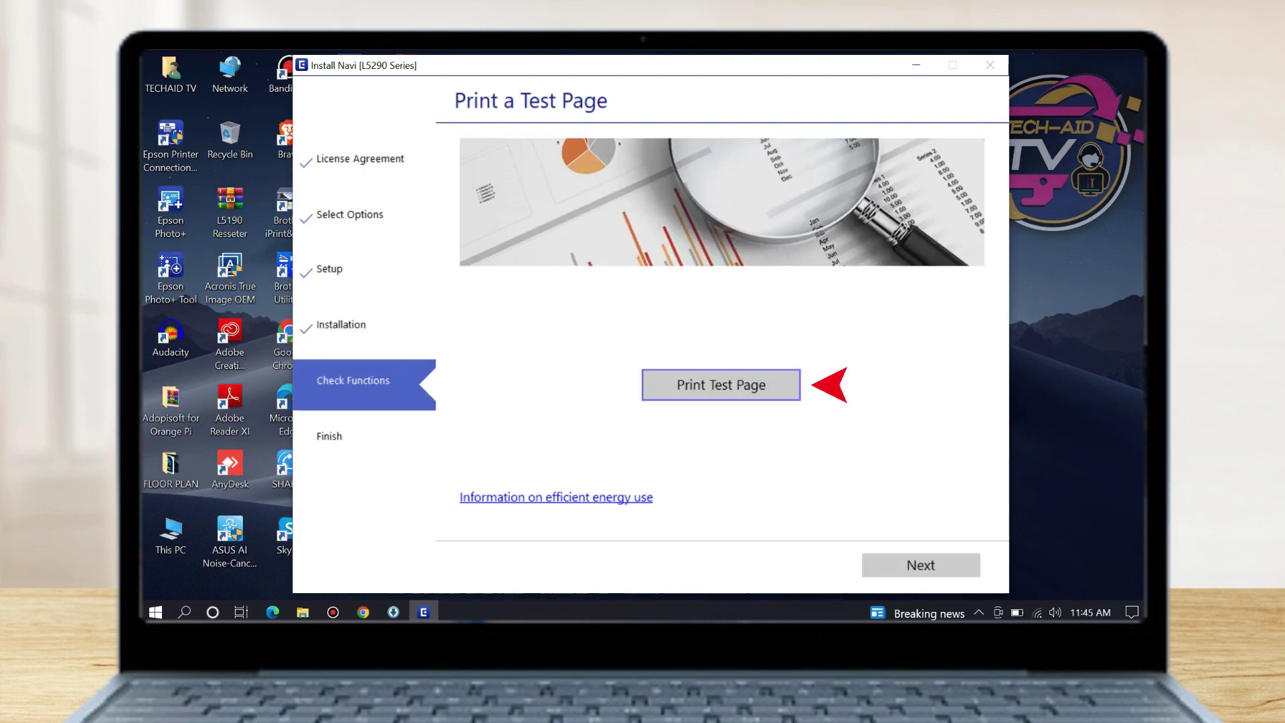
Step: Print a test page on the Epson L5290 to check the installation
left_click(720, 384)
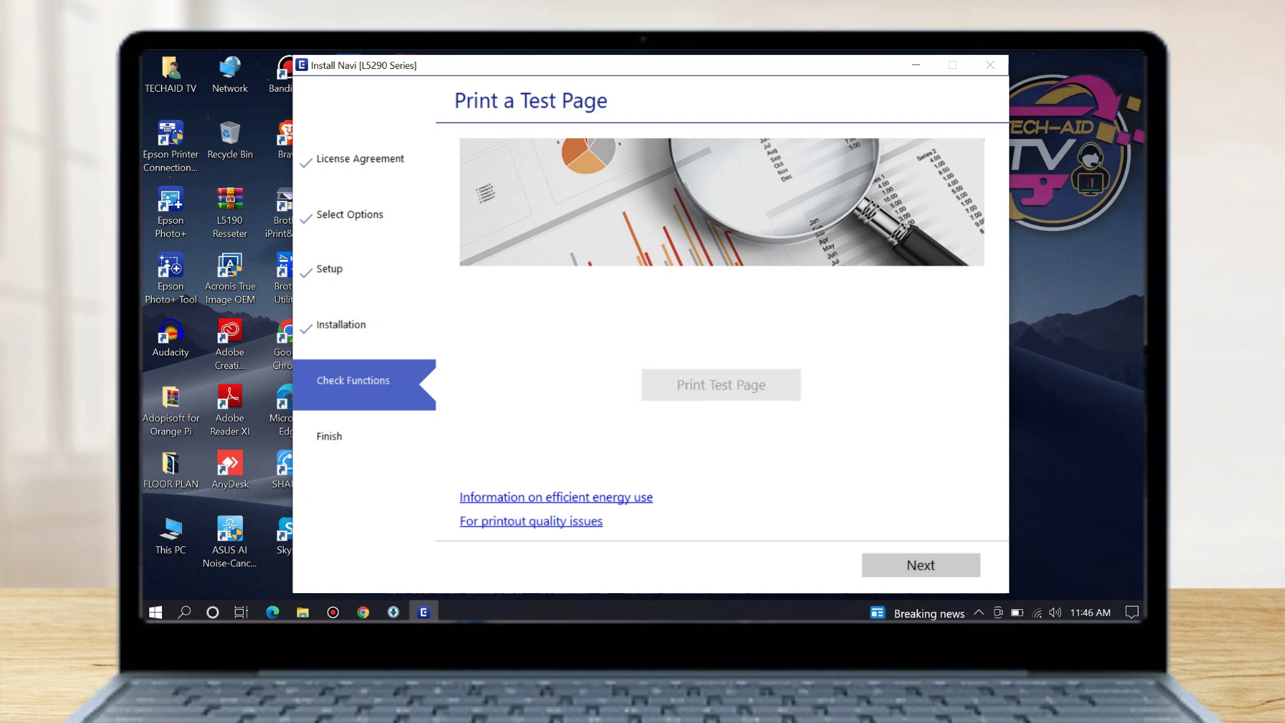